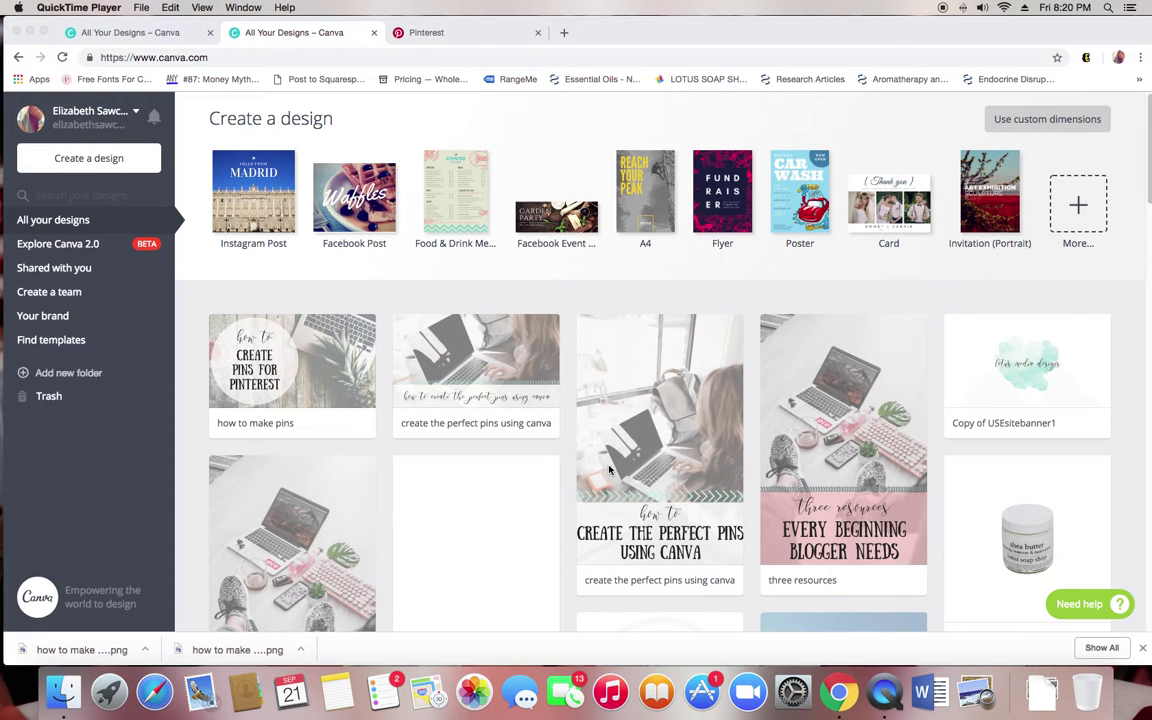
# Step: Create a new blank design using the Pinterest Graphic format from the social media posts
pyautogui.scroll(-5, 609, 470)
pyautogui.scroll(5, 609, 470)
pyautogui.click(91, 161)
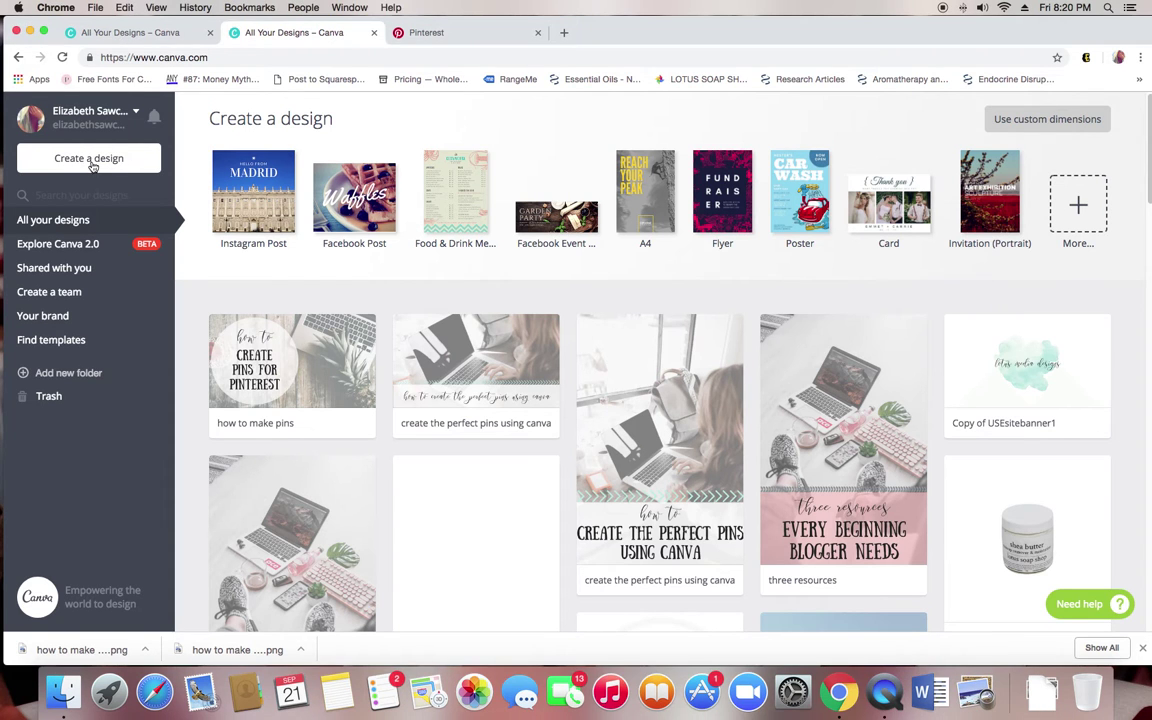
pyautogui.click(91, 166)
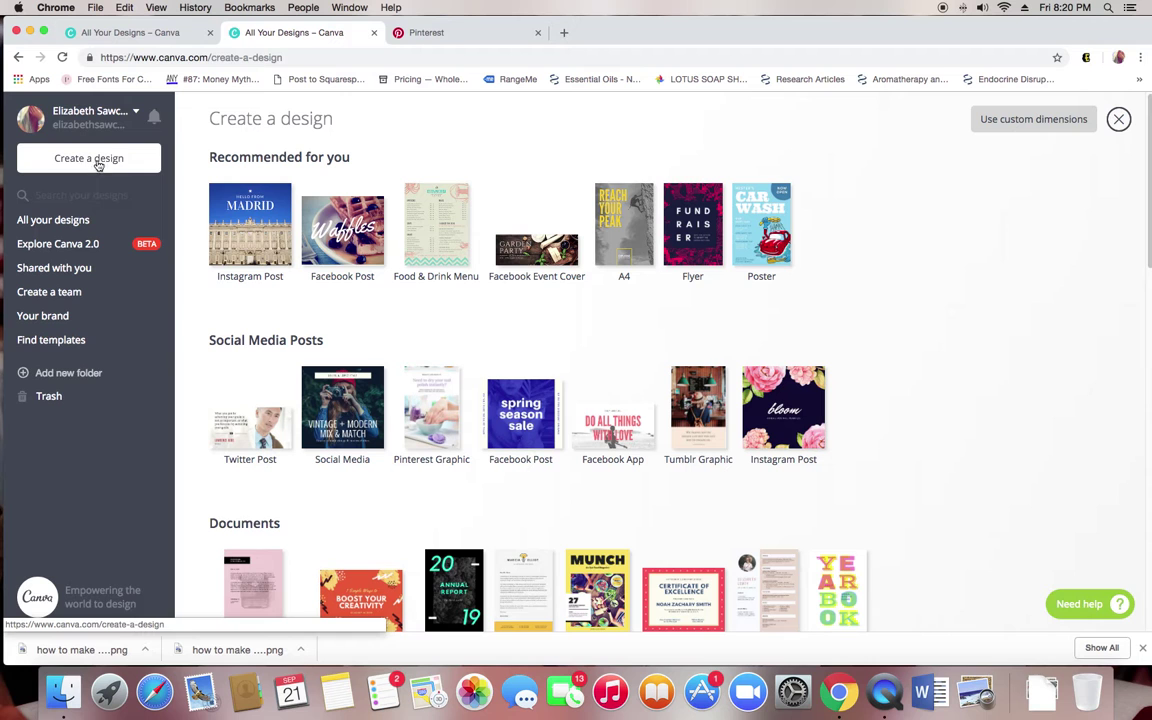
pyautogui.click(424, 381)
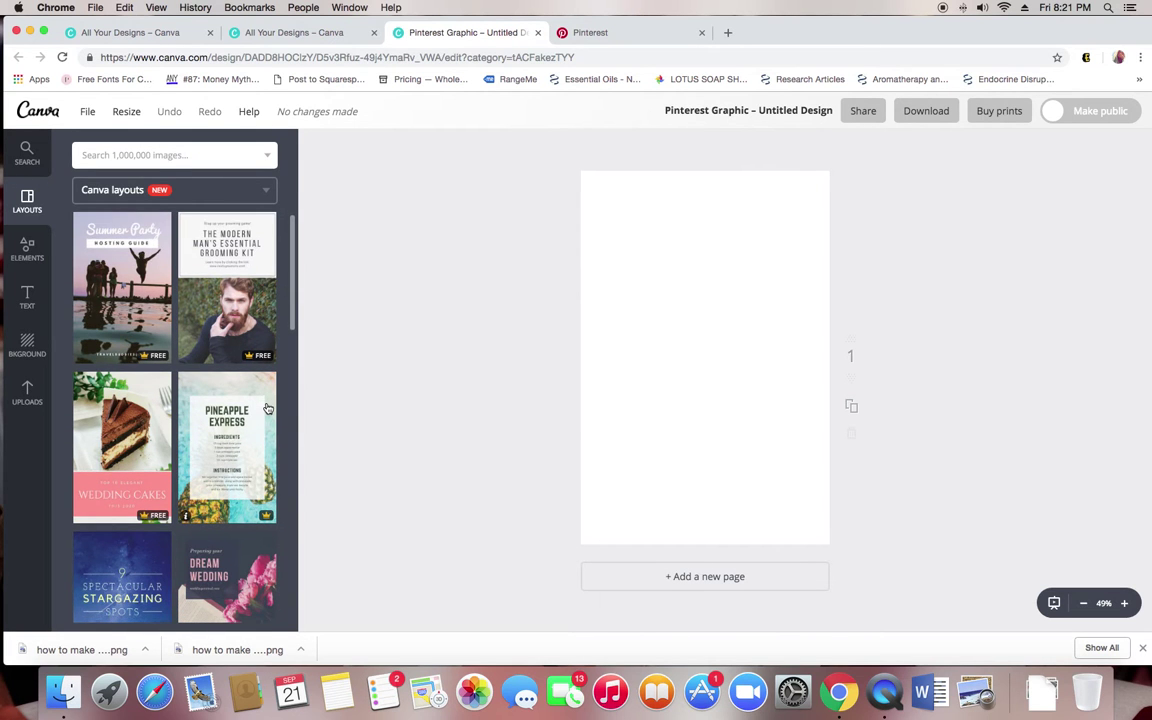
# Step: Apply the Canva layout with the watermelon photo and the title "Healthy and refreshing snacks for your kids" to the blank page
pyautogui.scroll(-3, 267, 408)
pyautogui.scroll(-5, 267, 408)
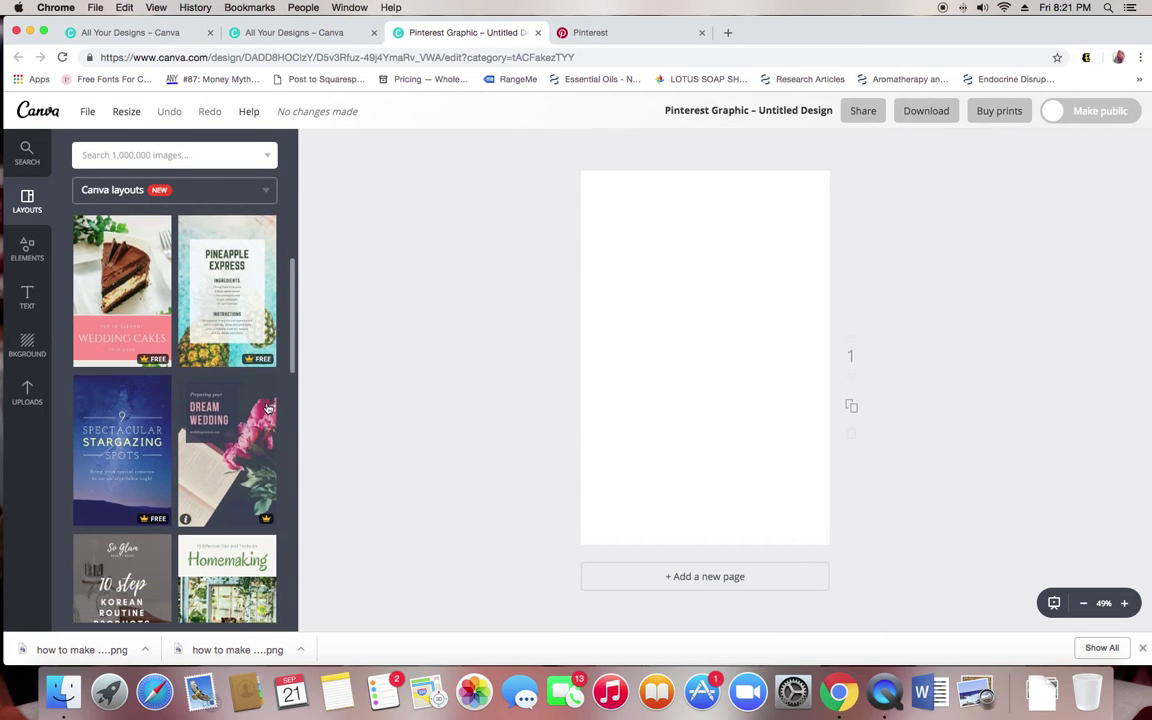
pyautogui.scroll(-8, 267, 408)
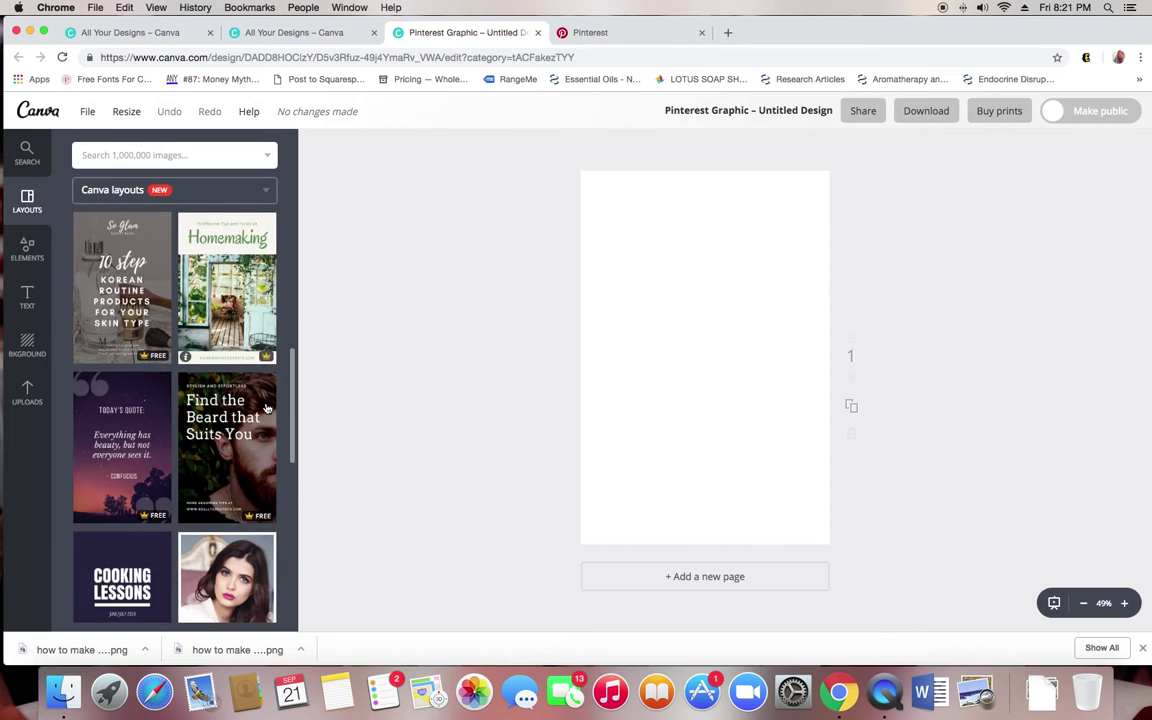
pyautogui.scroll(-5, 265, 408)
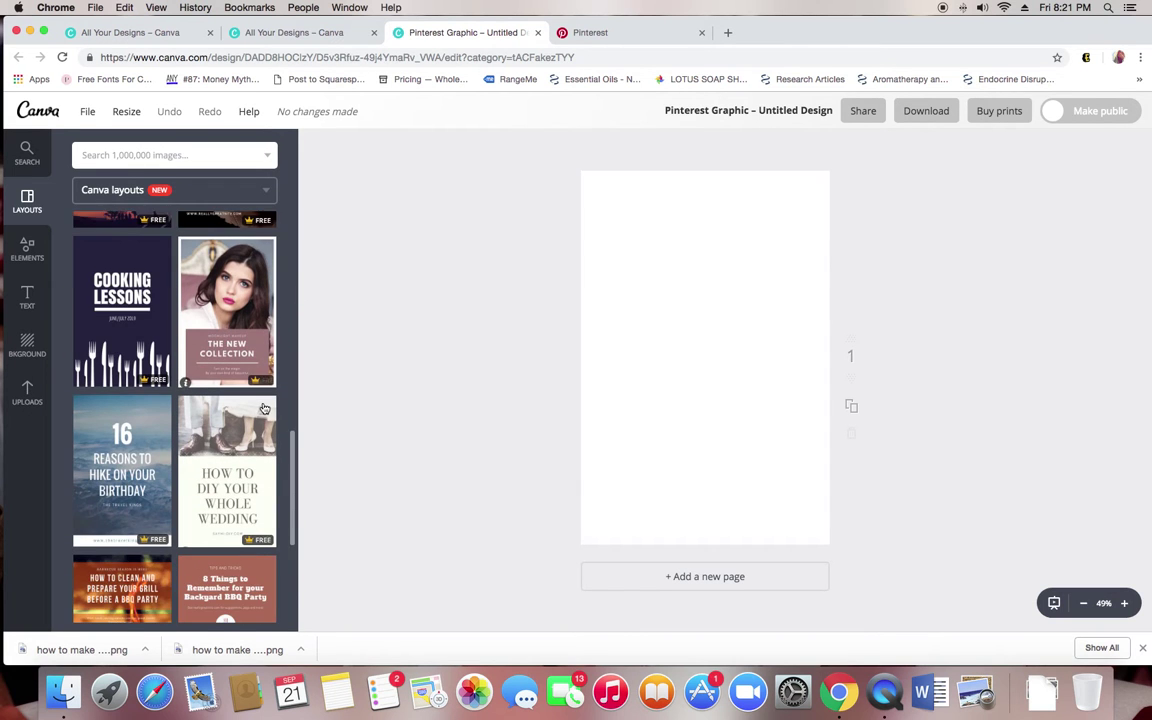
pyautogui.scroll(-9, 265, 408)
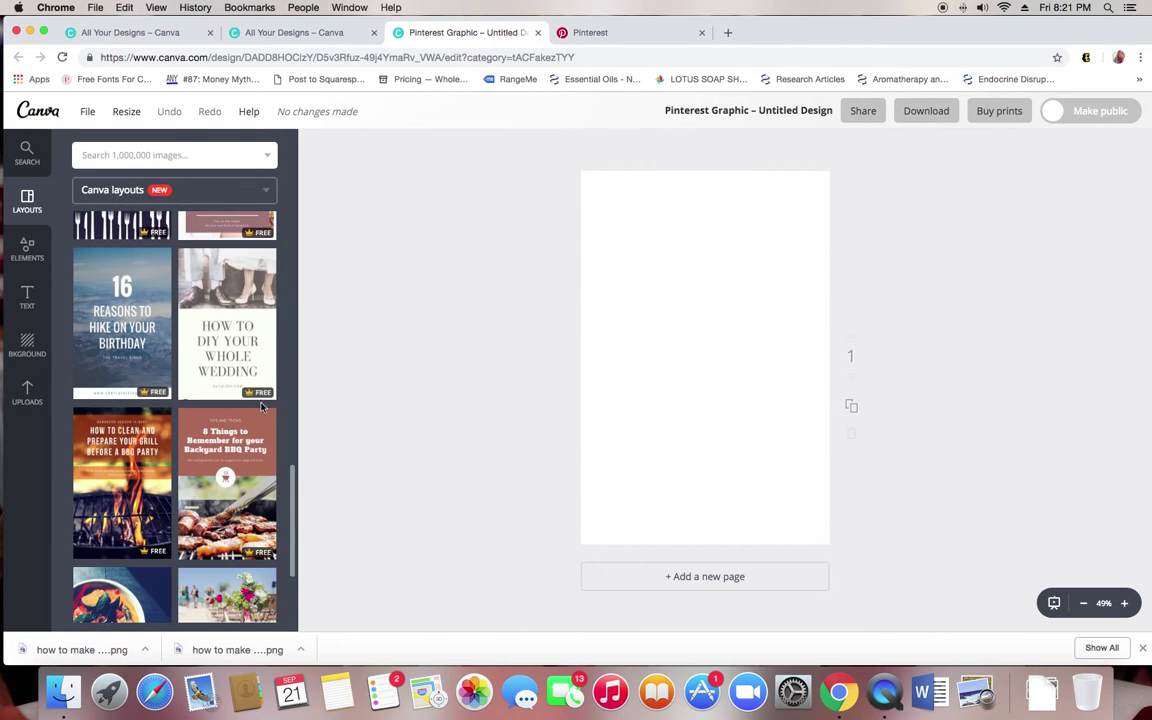
pyautogui.scroll(-5, 255, 408)
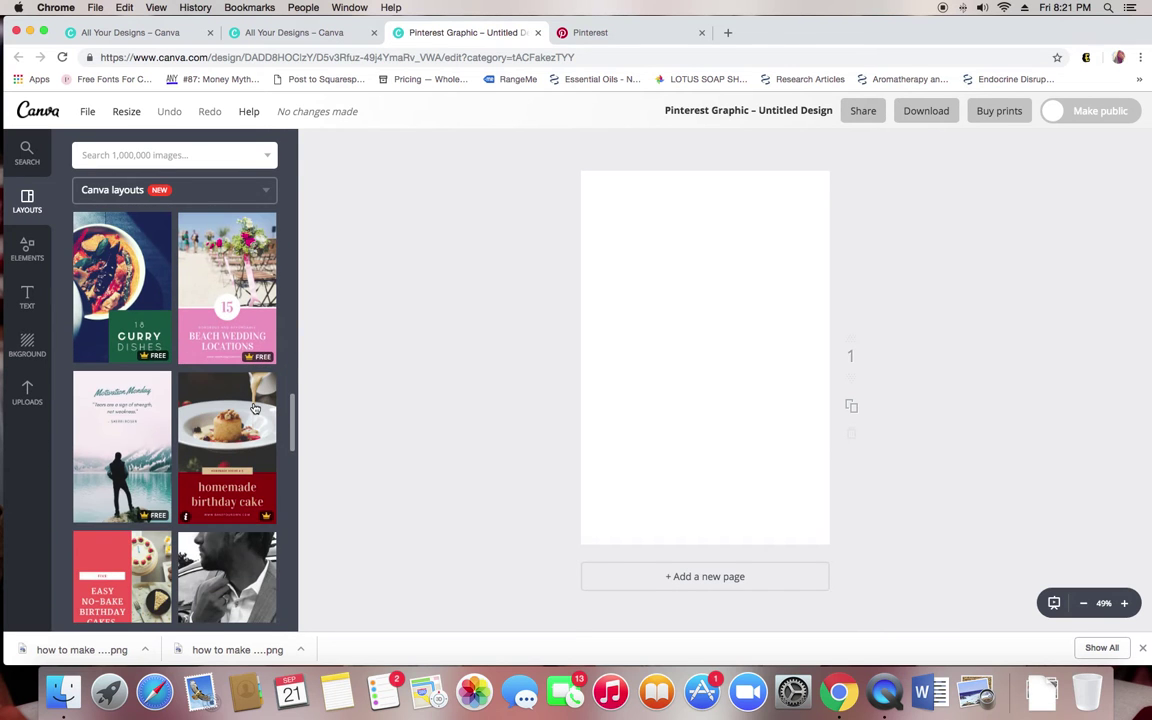
pyautogui.scroll(-8, 255, 408)
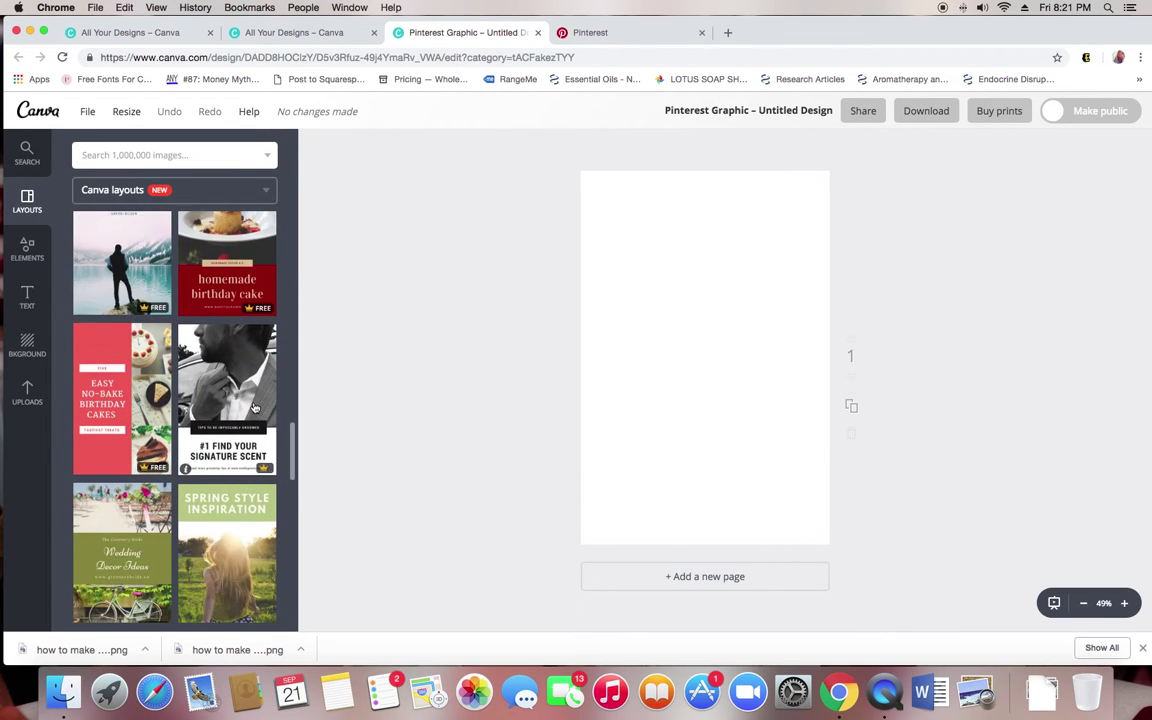
pyautogui.scroll(-20, 255, 408)
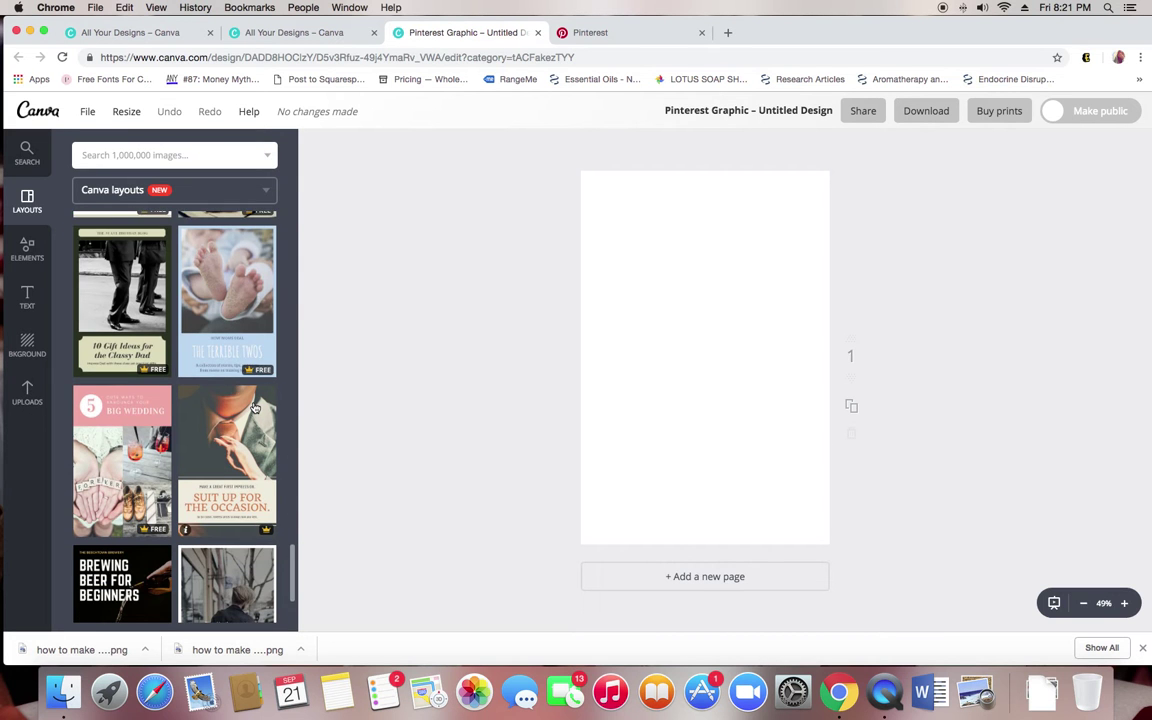
pyautogui.scroll(-7, 255, 408)
pyautogui.scroll(-6, 255, 408)
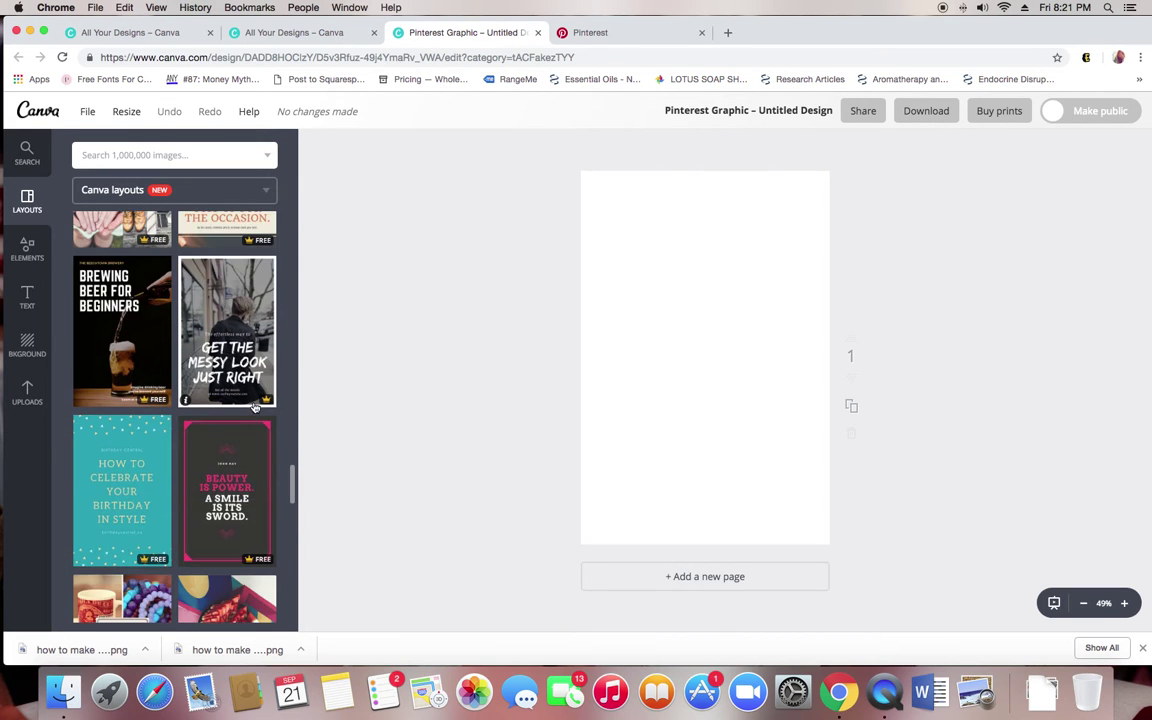
pyautogui.scroll(-4, 255, 408)
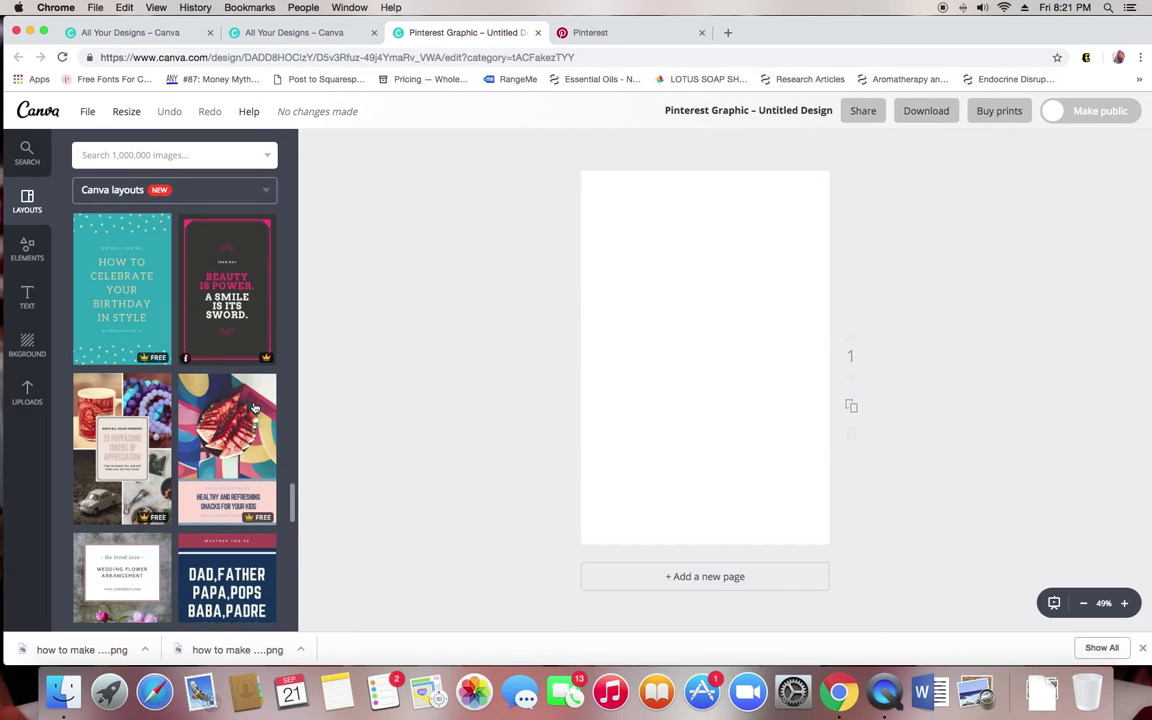
pyautogui.scroll(-3, 255, 408)
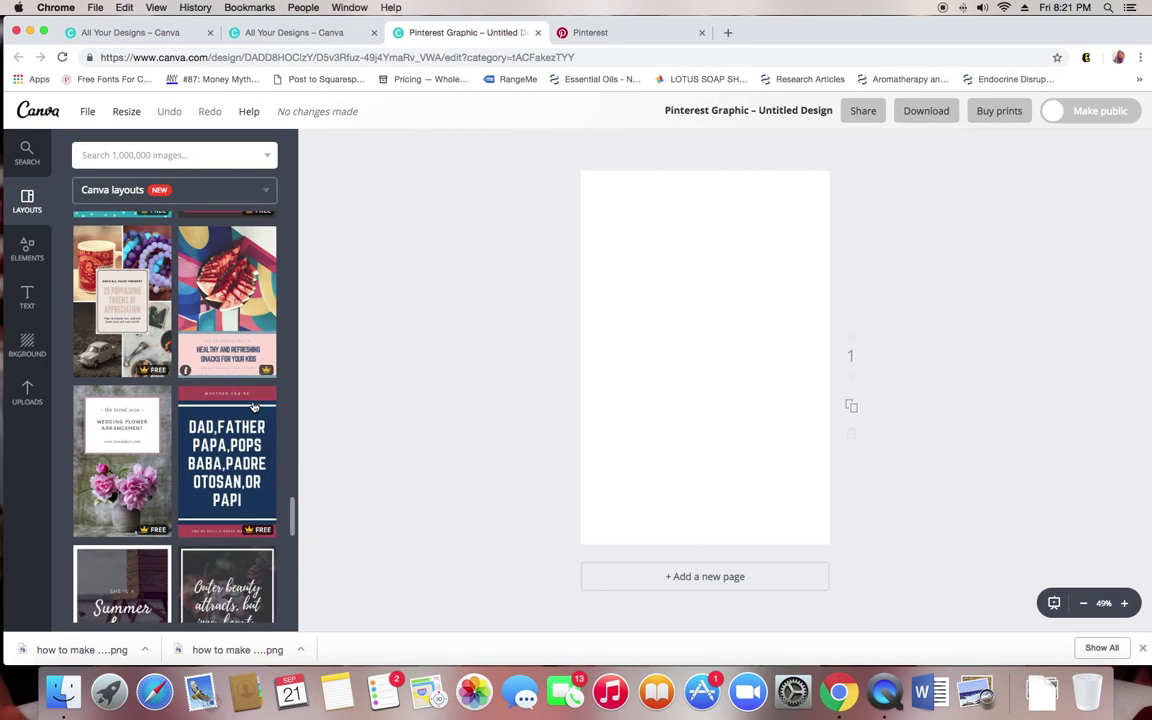
pyautogui.click(180, 325)
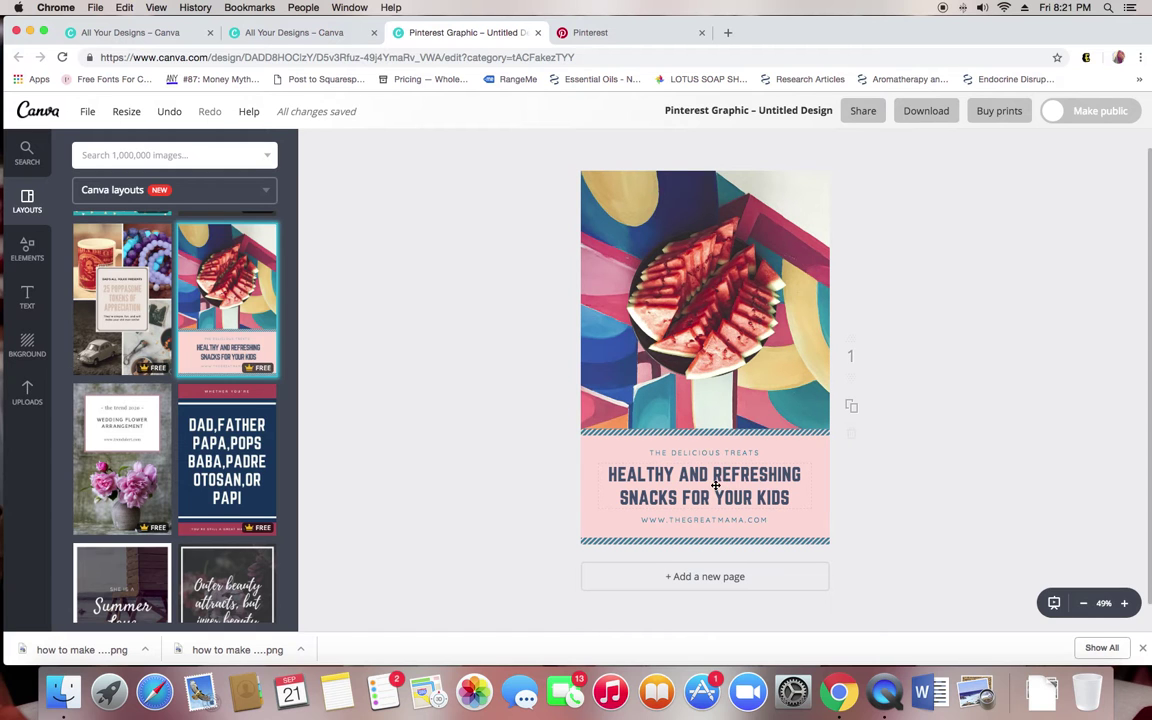
# Step: Change the font of the whole "Healthy and refreshing snacks for your kids" heading to Sunday
pyautogui.click(715, 485)
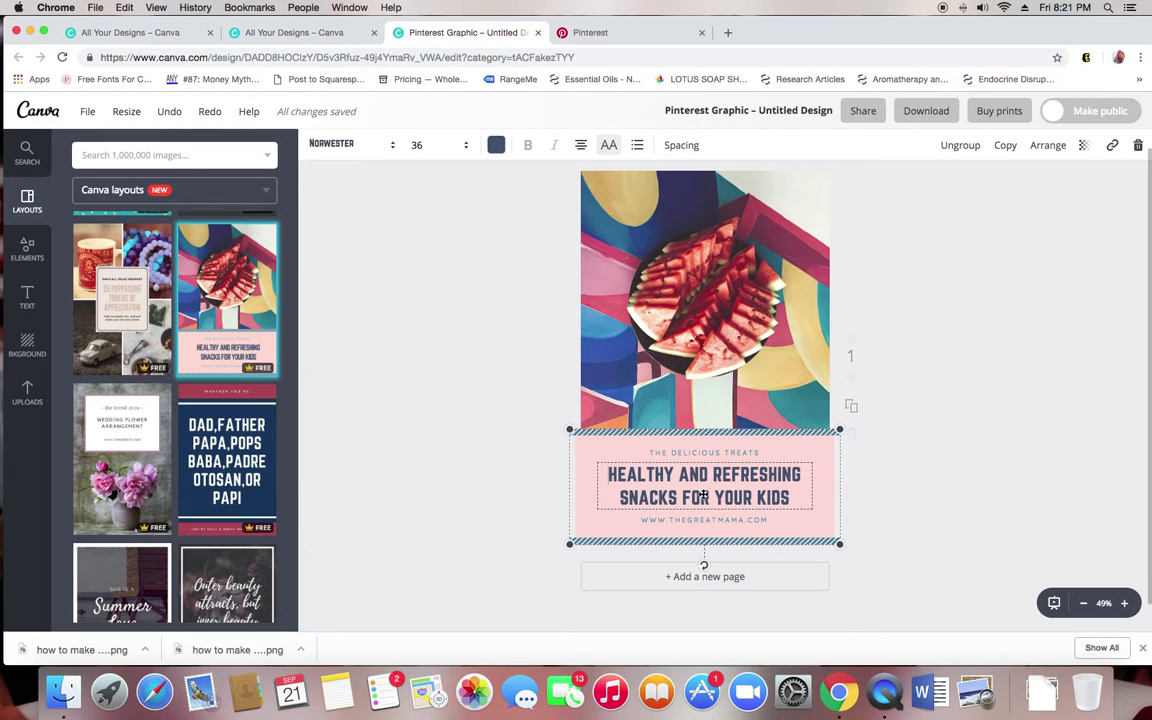
pyautogui.doubleClick(727, 490)
pyautogui.tripleClick(727, 490)
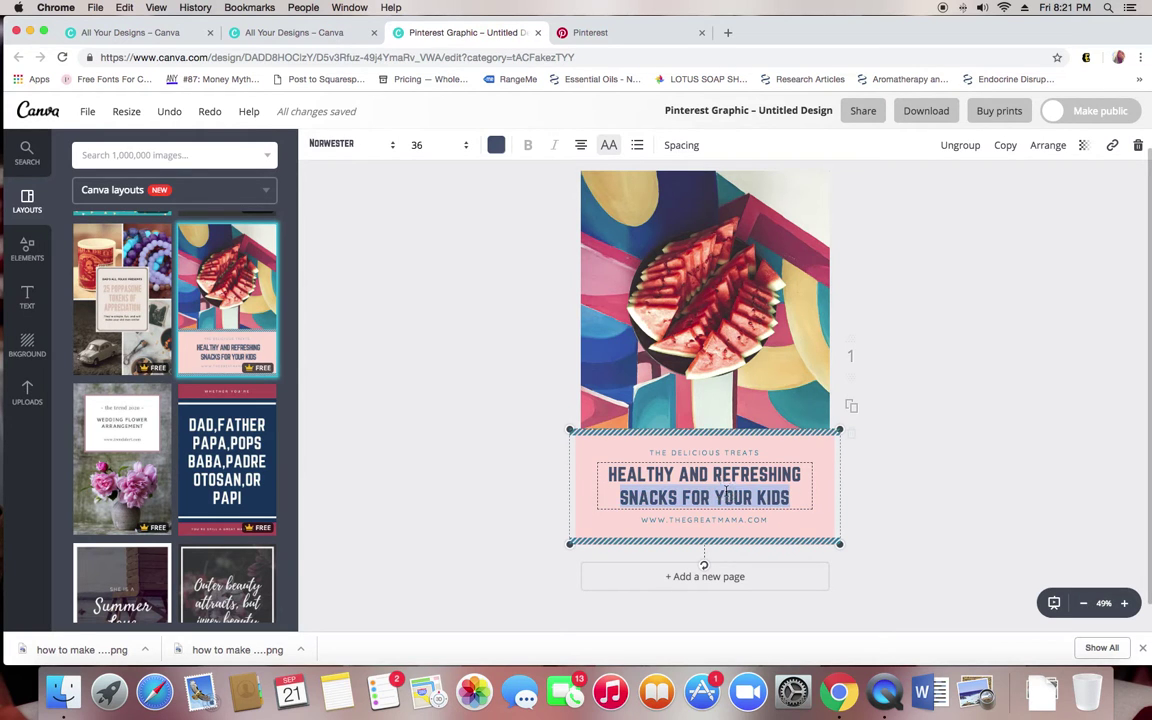
pyautogui.moveTo(801, 489); pyautogui.dragTo(599, 473)
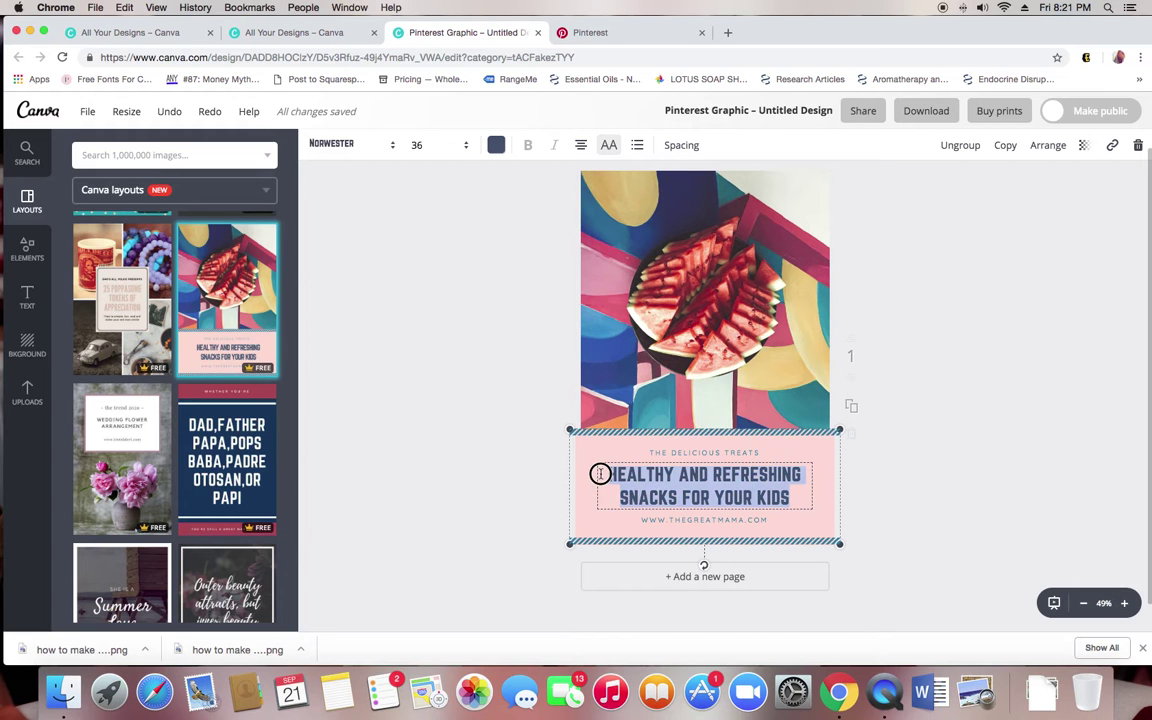
pyautogui.click(341, 144)
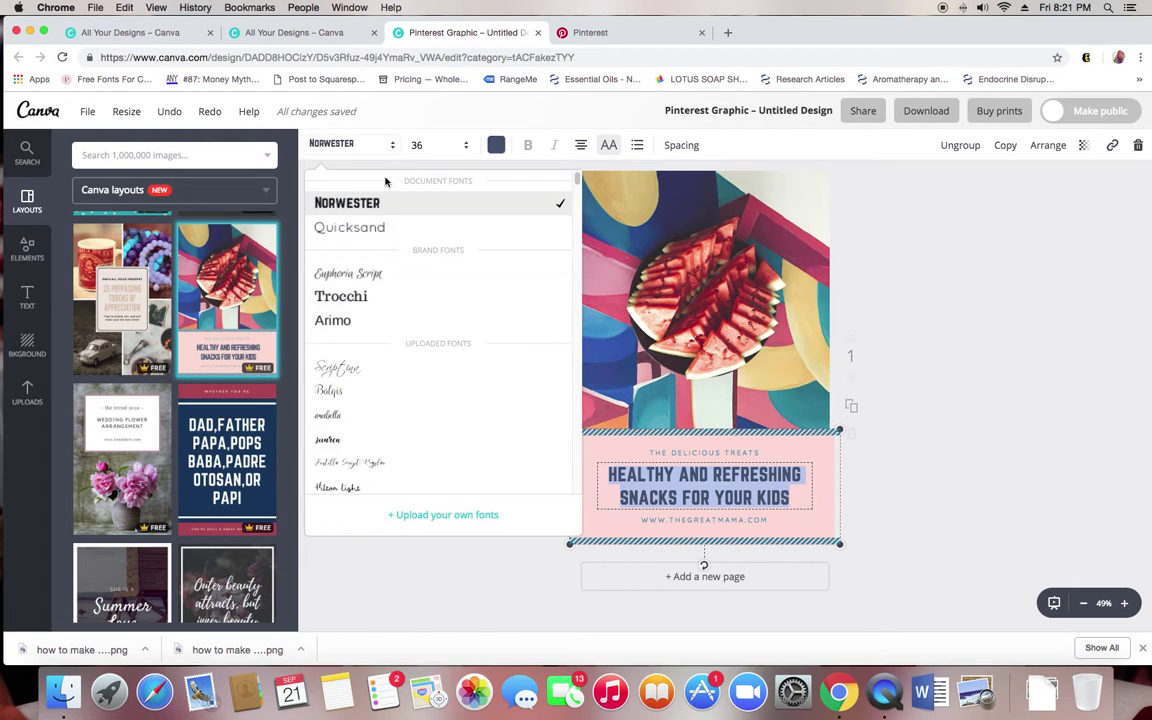
pyautogui.scroll(-10, 419, 303)
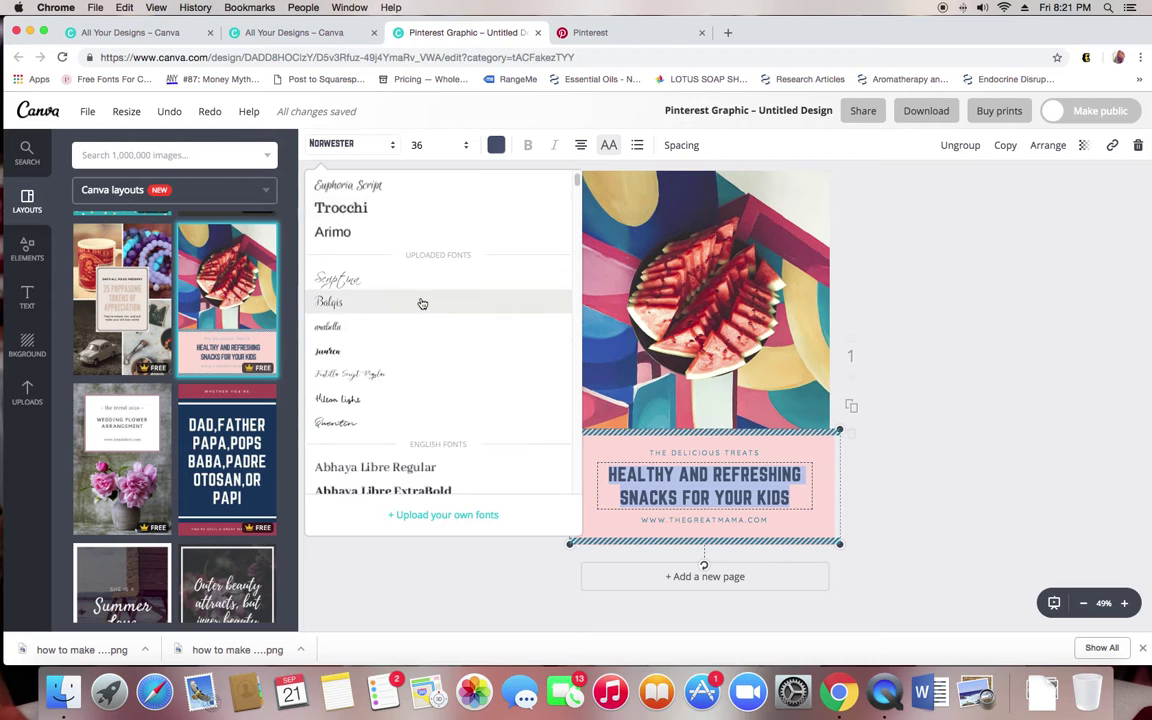
pyautogui.scroll(-15, 421, 303)
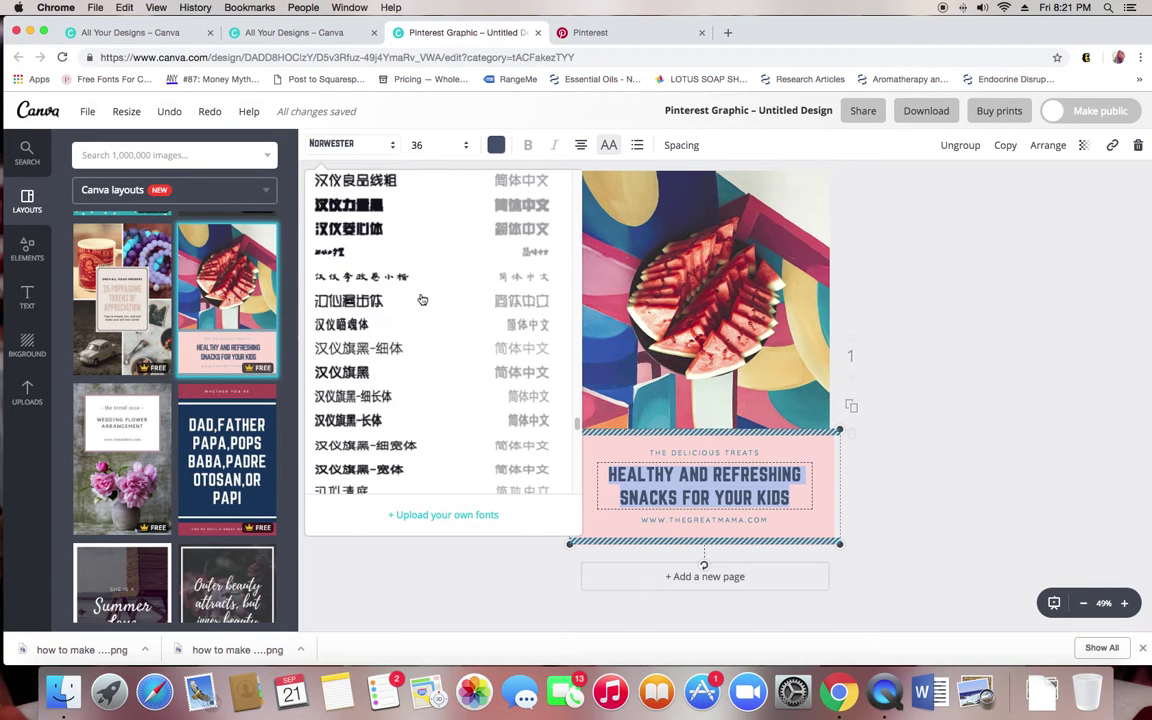
pyautogui.scroll(-15, 420, 299)
pyautogui.scroll(3, 420, 299)
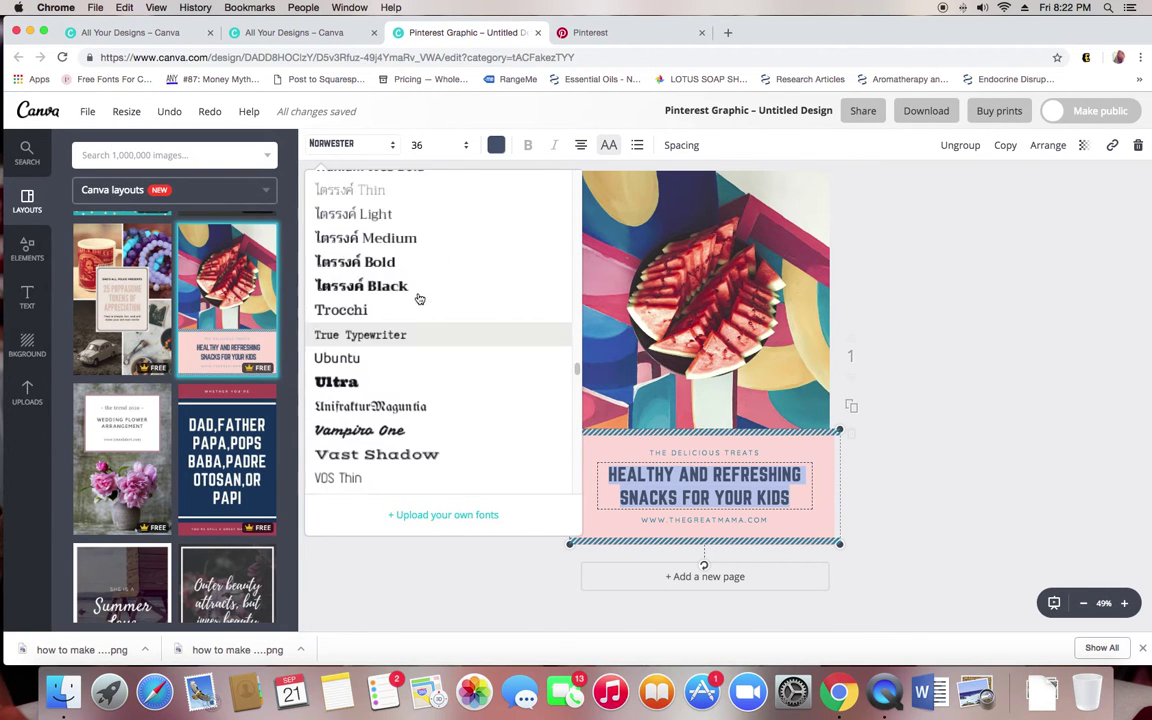
pyautogui.scroll(2, 420, 298)
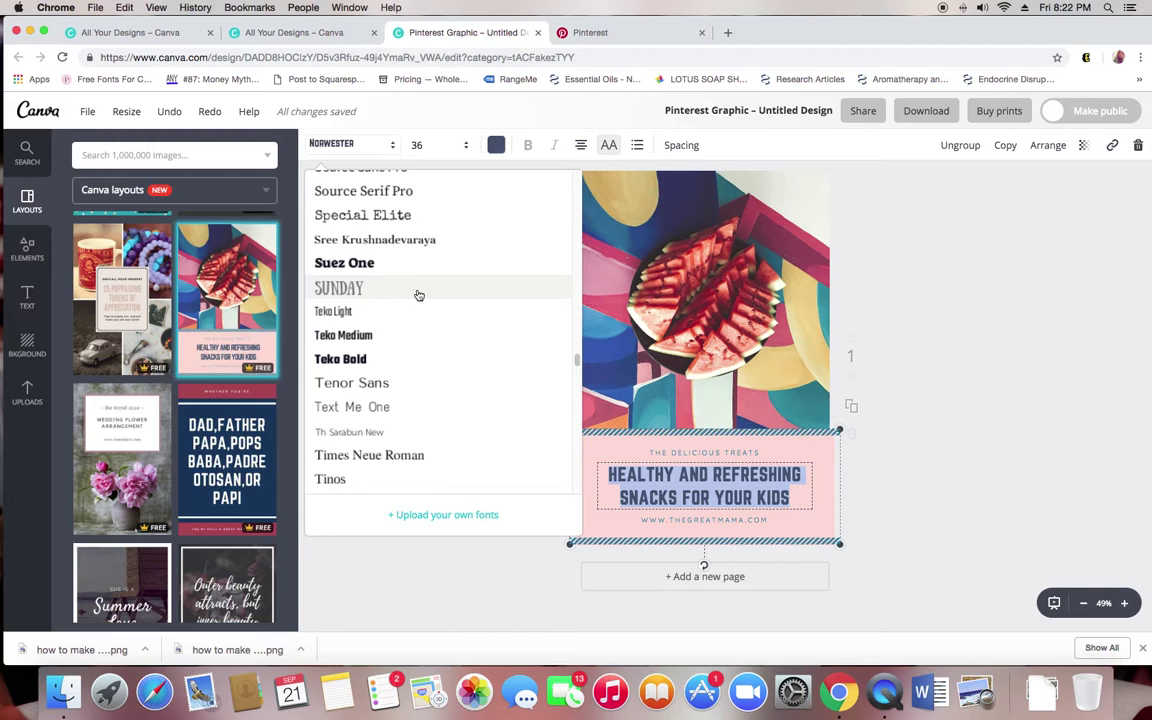
pyautogui.click(419, 294)
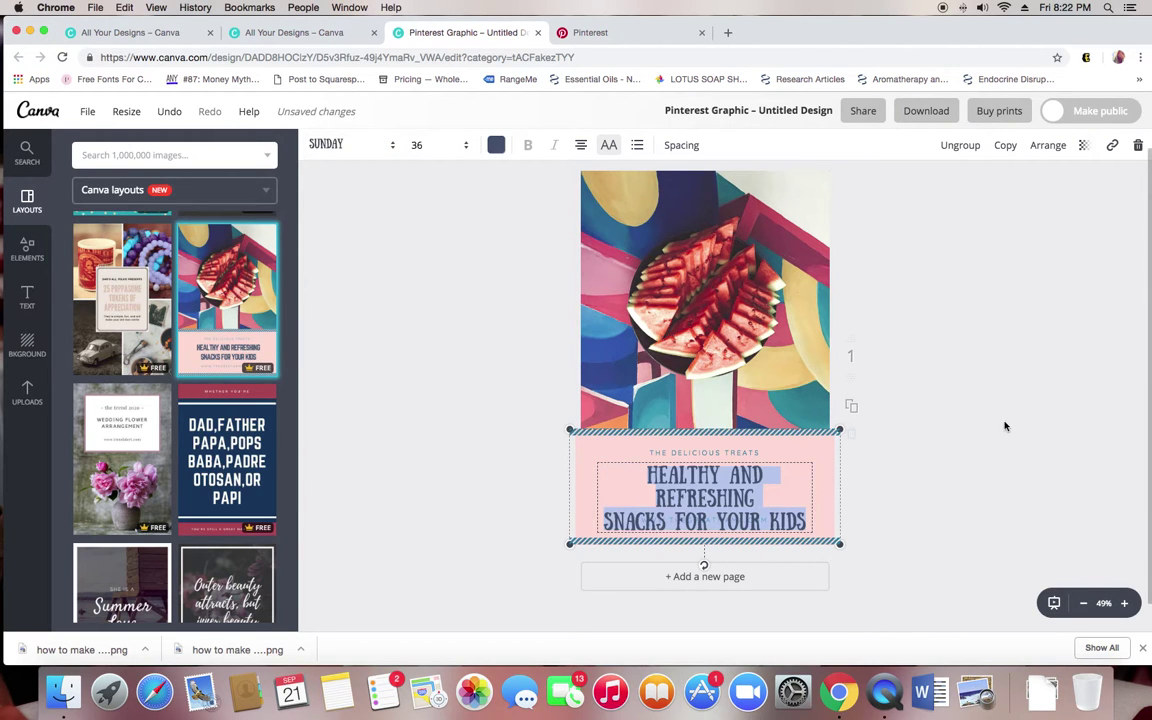
pyautogui.click(851, 463)
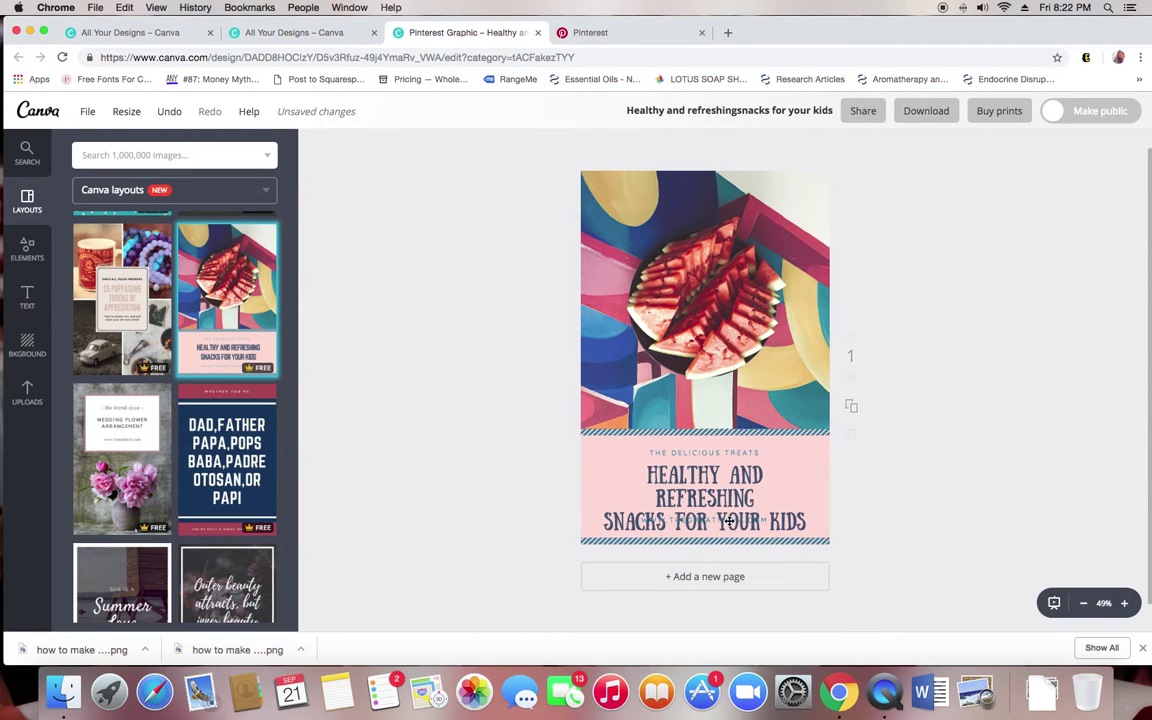
# Step: Set the "The Delicious Treats" line in the thin handwritten Script Regular font from the uploaded fonts and turn off its uppercase formatting
pyautogui.click(697, 453)
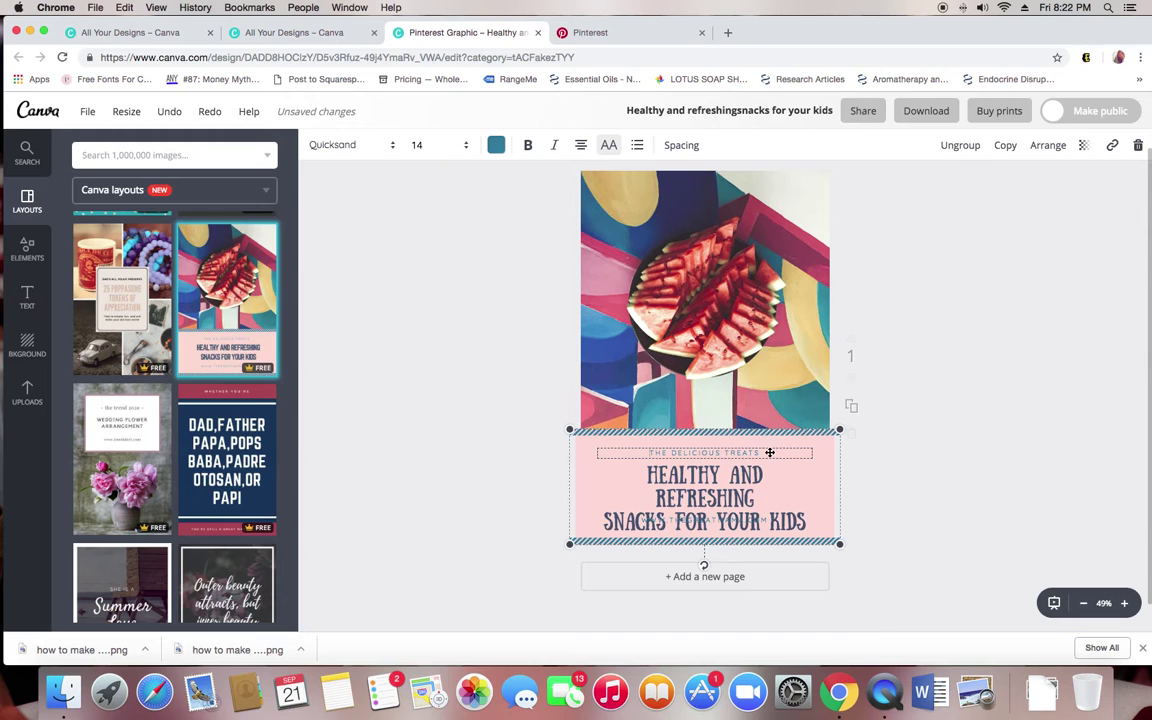
pyautogui.doubleClick(732, 453)
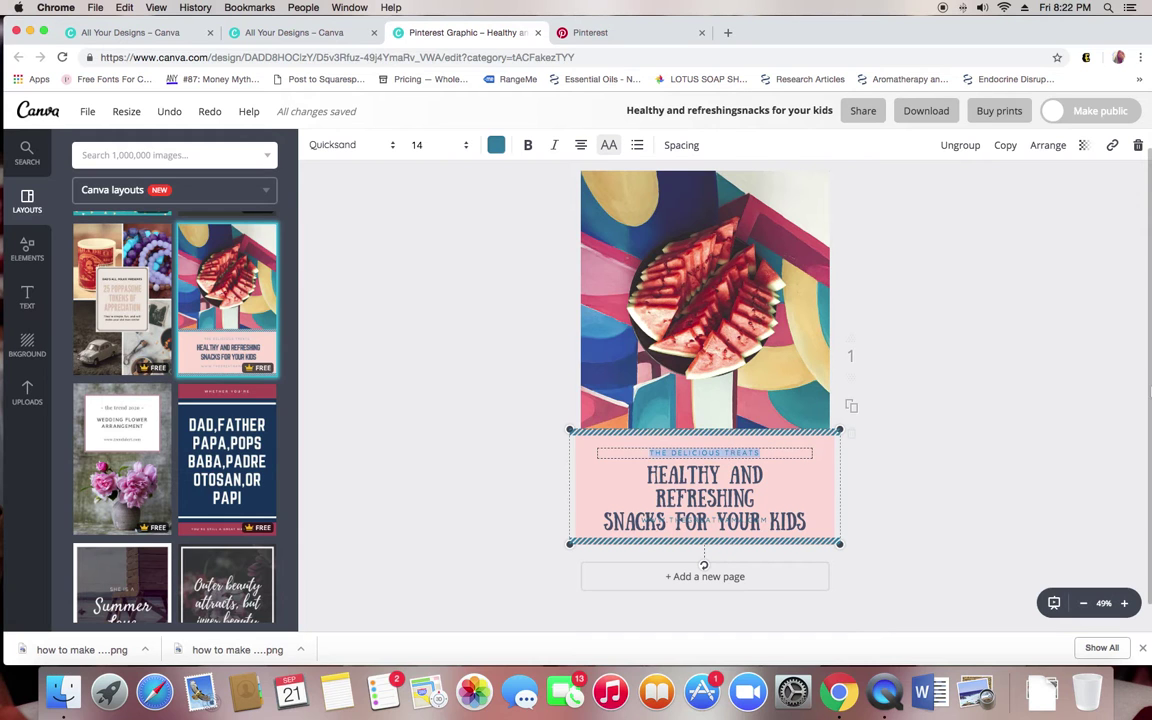
pyautogui.click(337, 145)
pyautogui.scroll(-2, 414, 370)
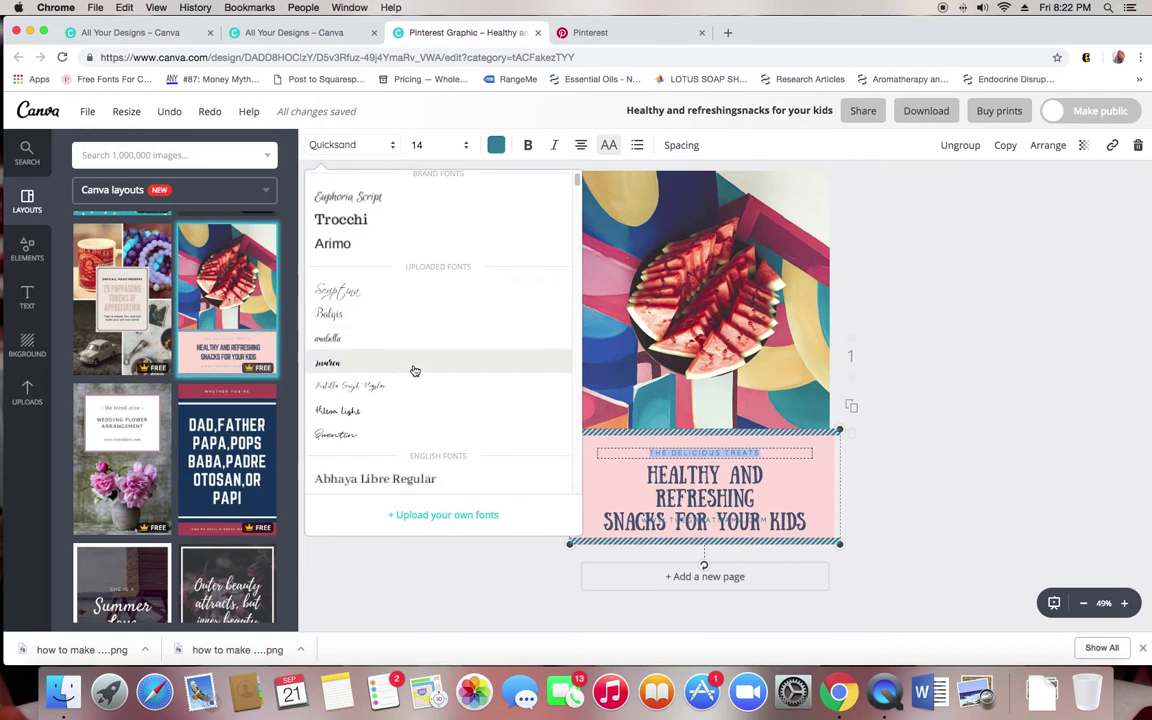
pyautogui.click(411, 383)
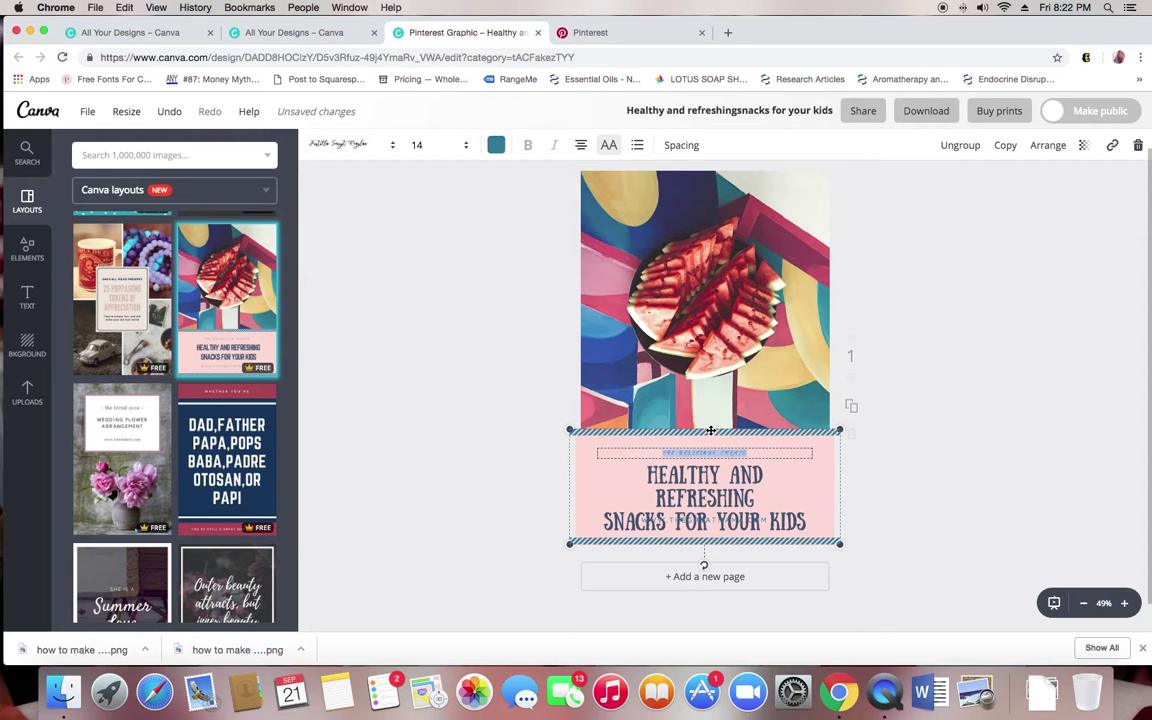
pyautogui.click(608, 147)
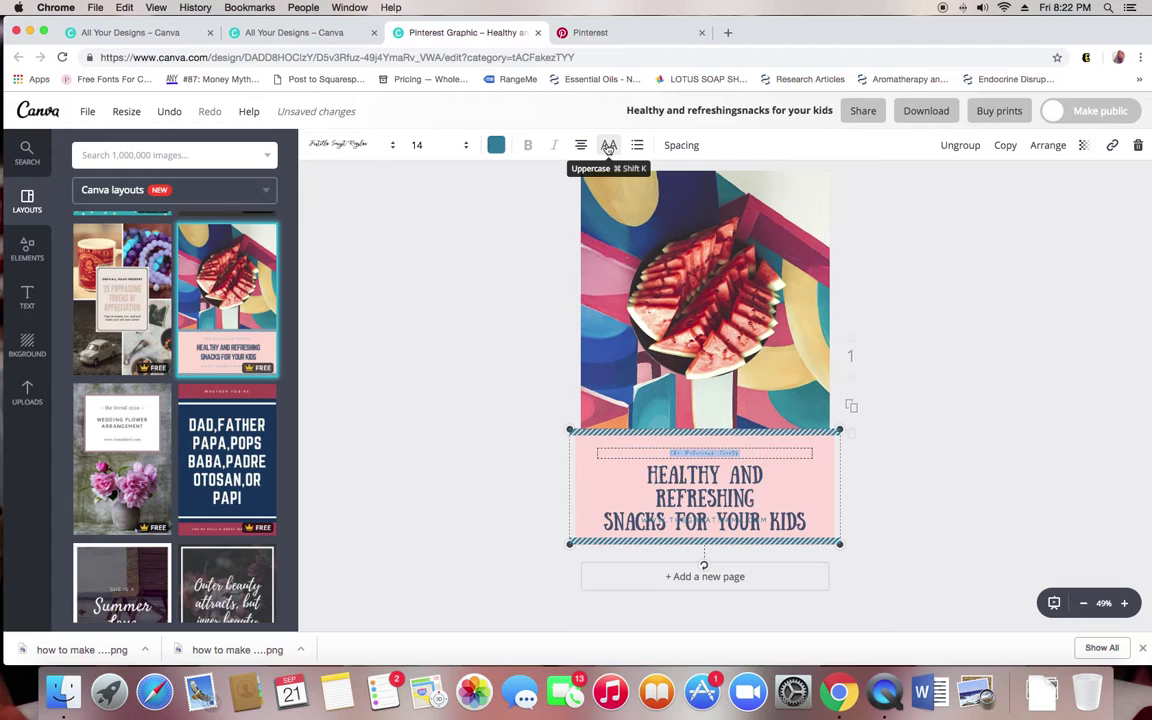
# Step: Set the "The Delicious Treats" line to font size 42 and tighten its letter spacing
pyautogui.click(420, 145)
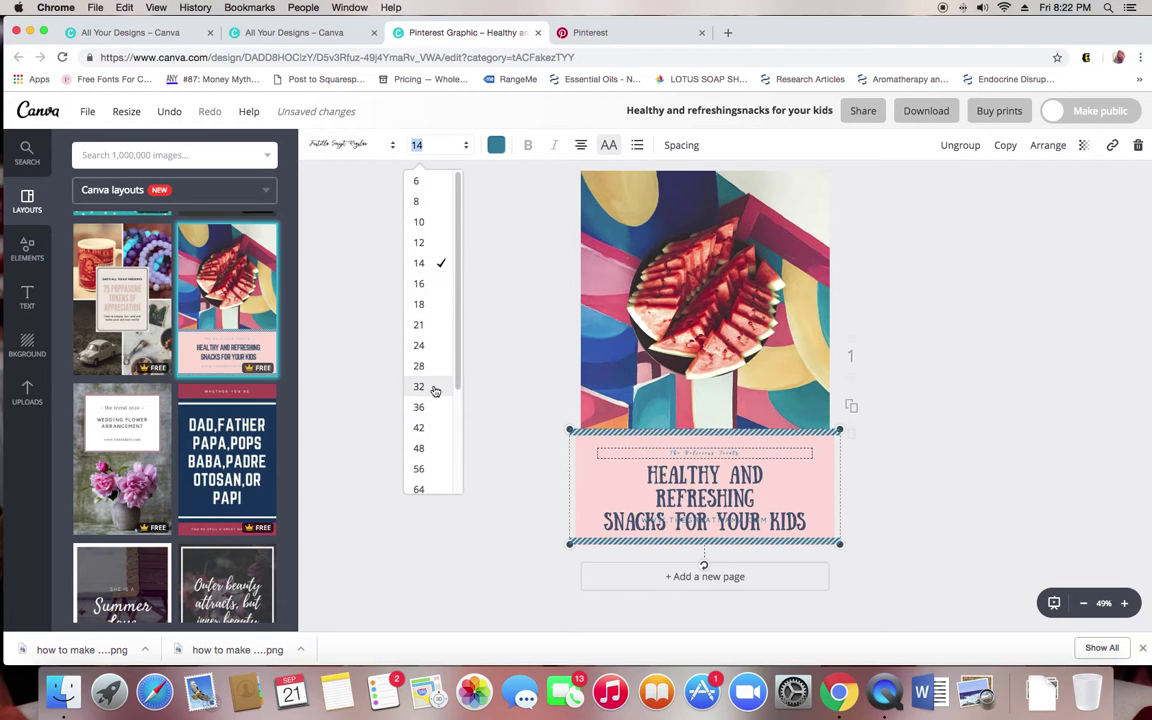
pyautogui.click(440, 428)
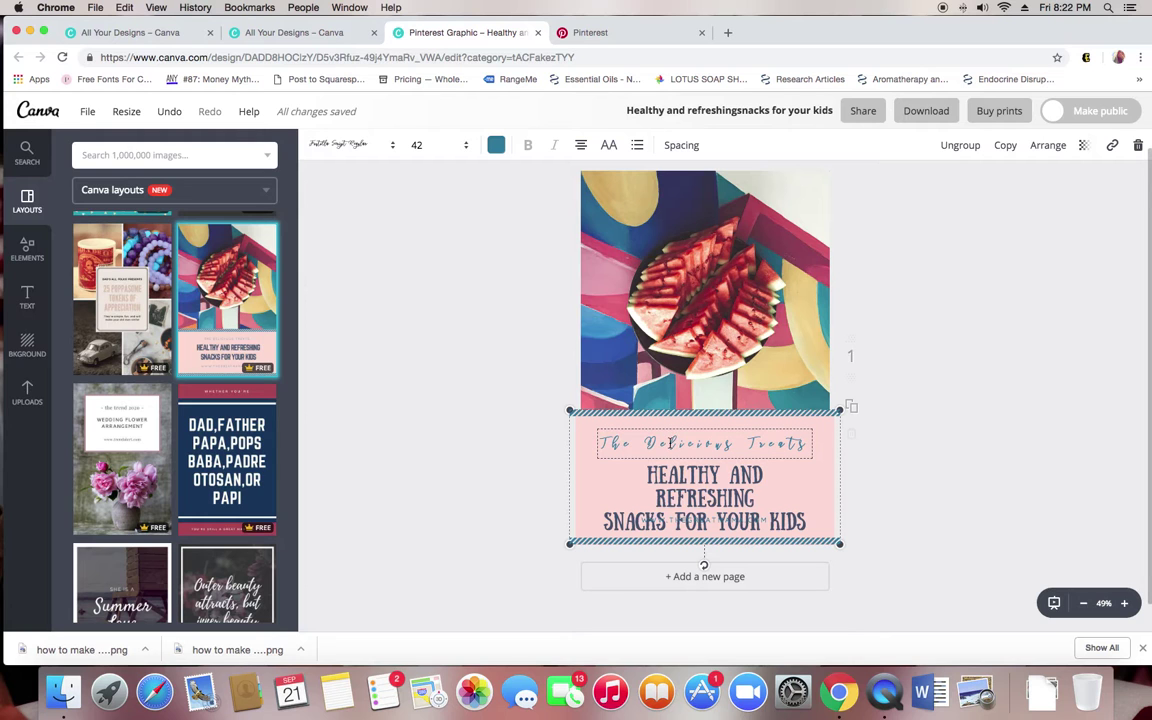
pyautogui.click(682, 146)
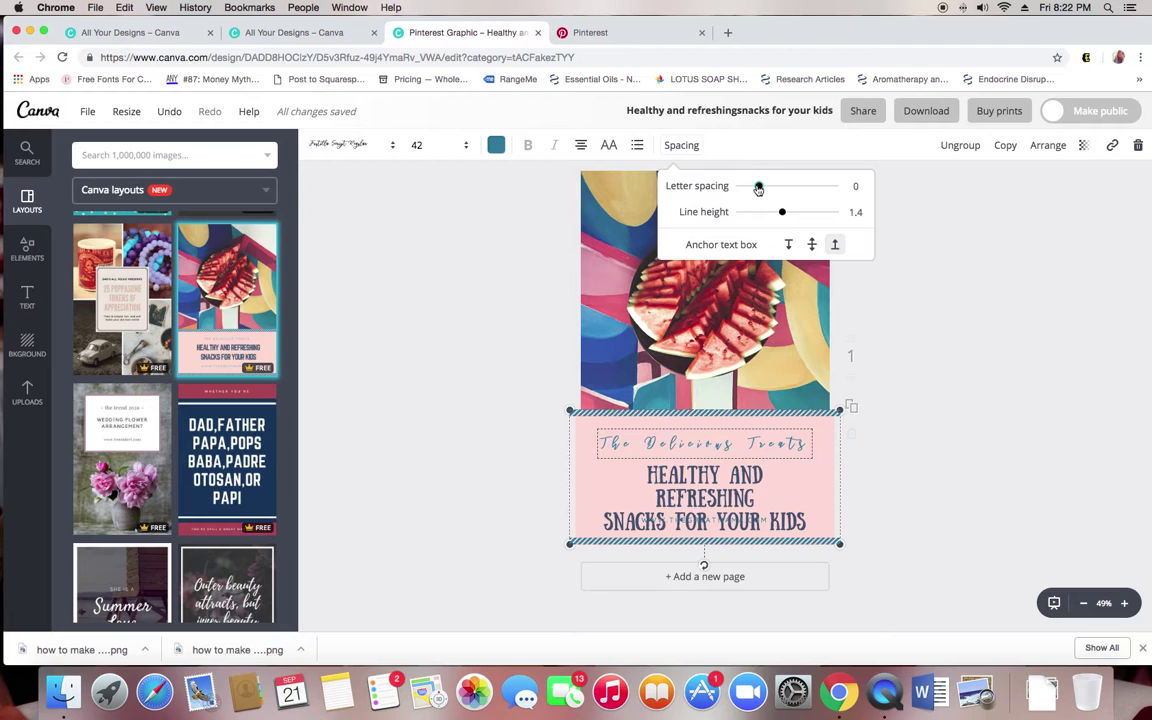
pyautogui.moveTo(759, 188); pyautogui.dragTo(768, 189)
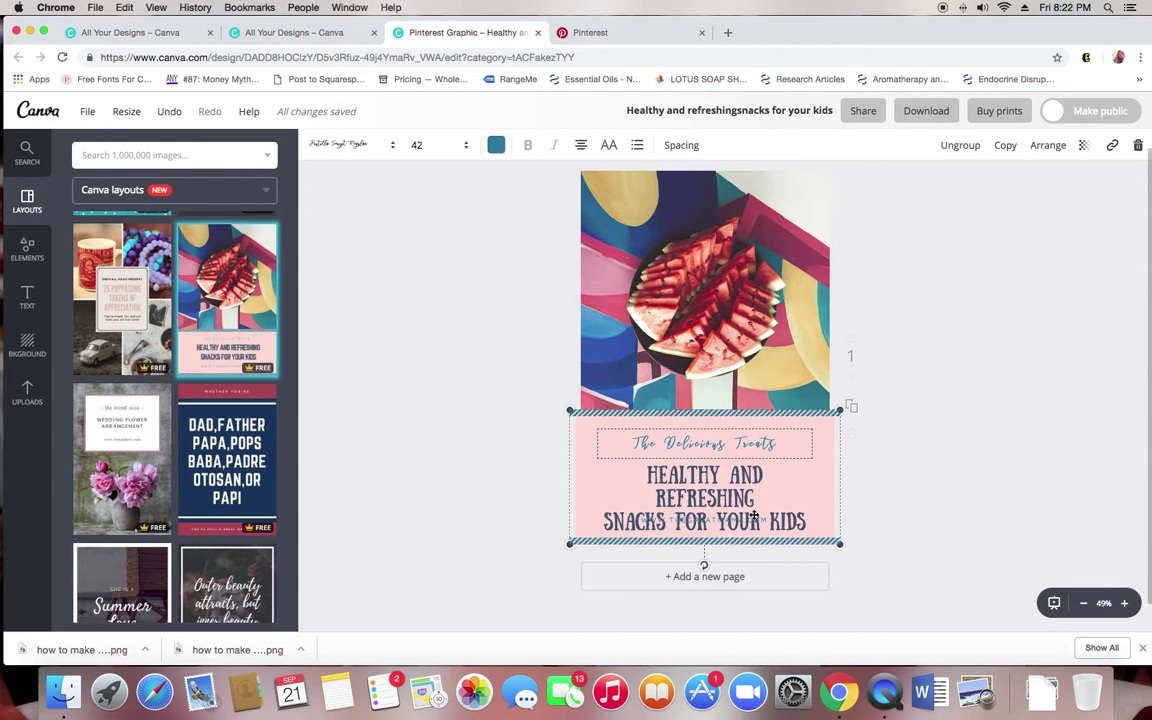
# Step: Try font size 18 on the "Healthy and refreshing snacks for your kids" heading and set it back to 36
pyautogui.click(744, 484)
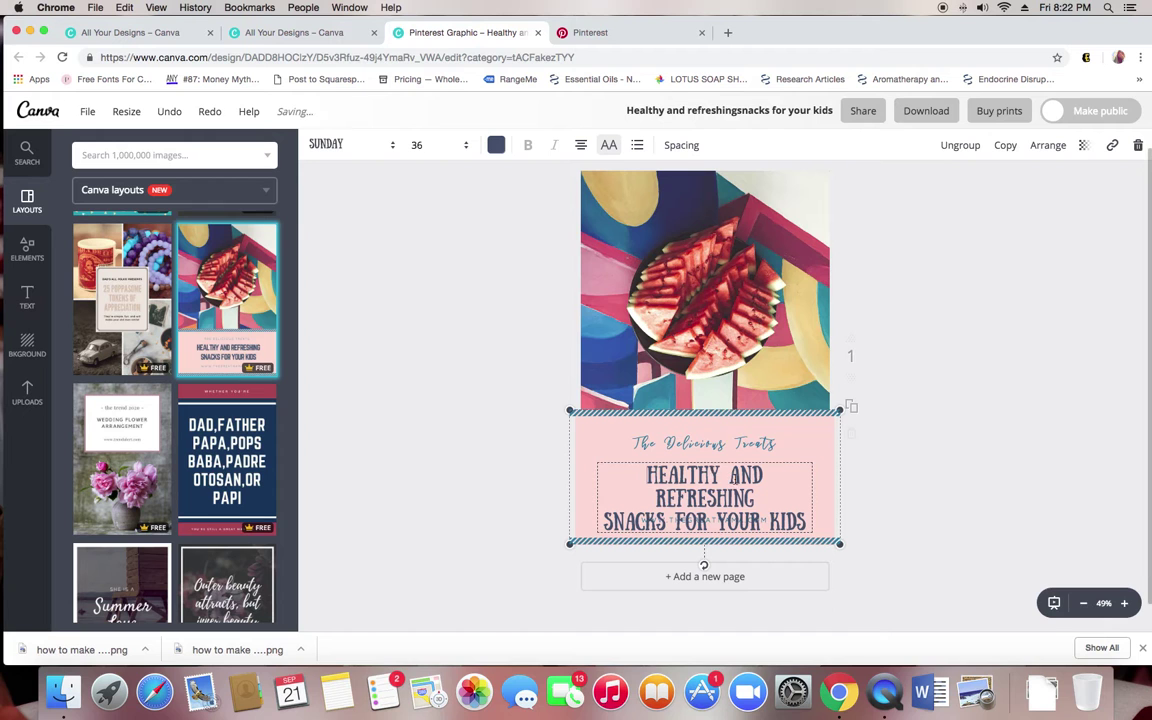
pyautogui.click(424, 147)
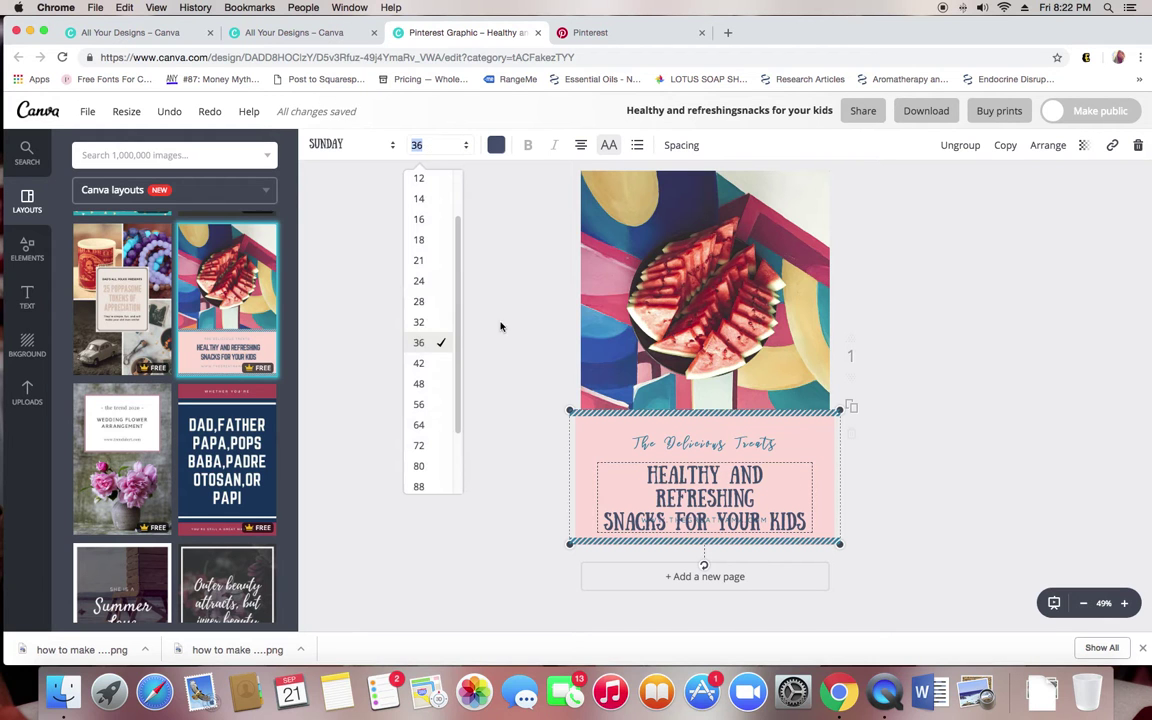
pyautogui.click(420, 245)
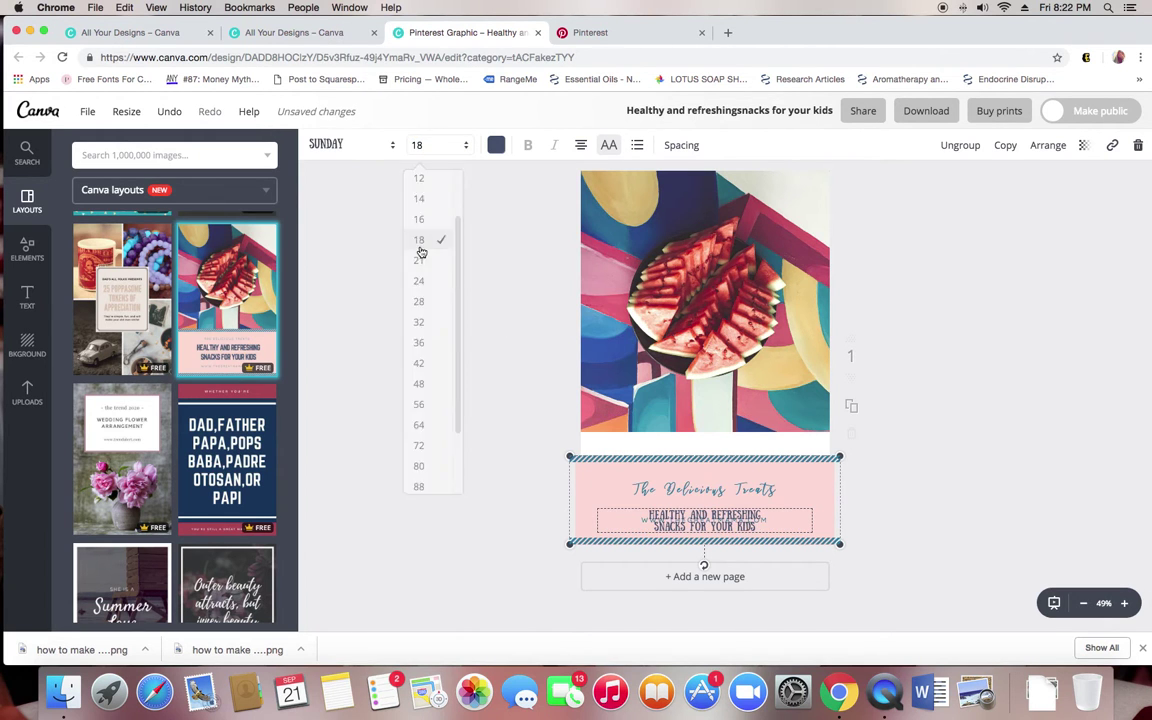
pyautogui.click(428, 147)
pyautogui.click(419, 342)
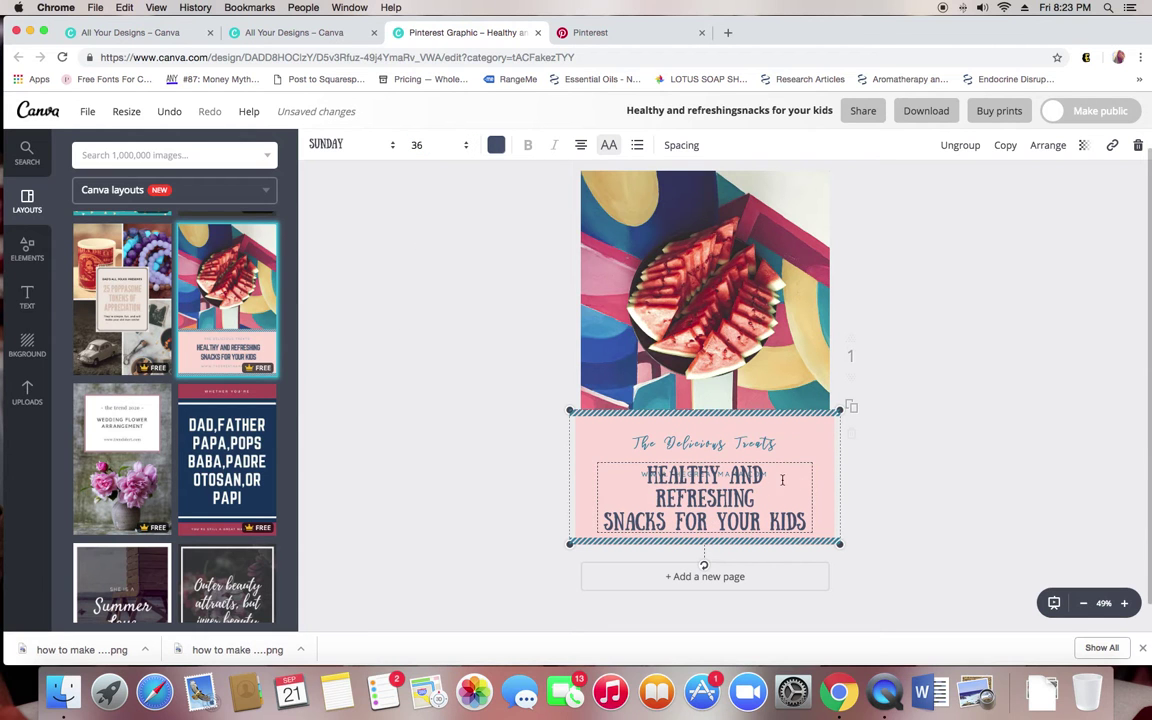
# Step: Enlarge the "The Delicious Treats" line to font size 56, after trying size 64
pyautogui.click(754, 443)
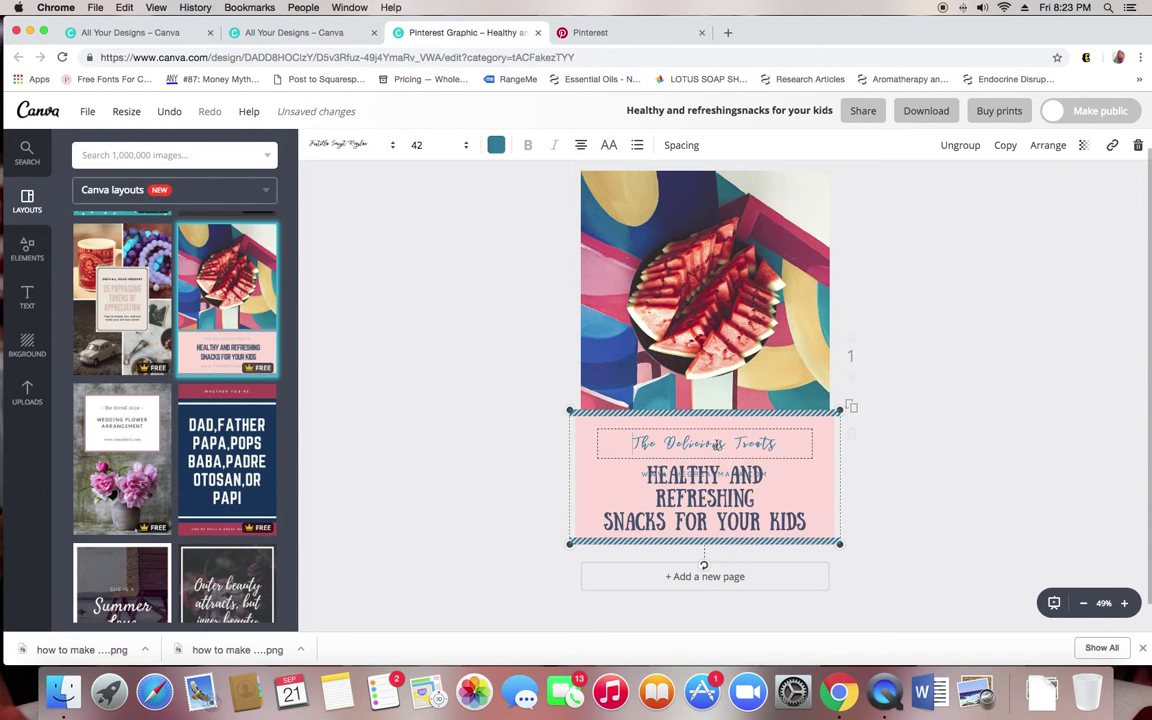
pyautogui.click(432, 148)
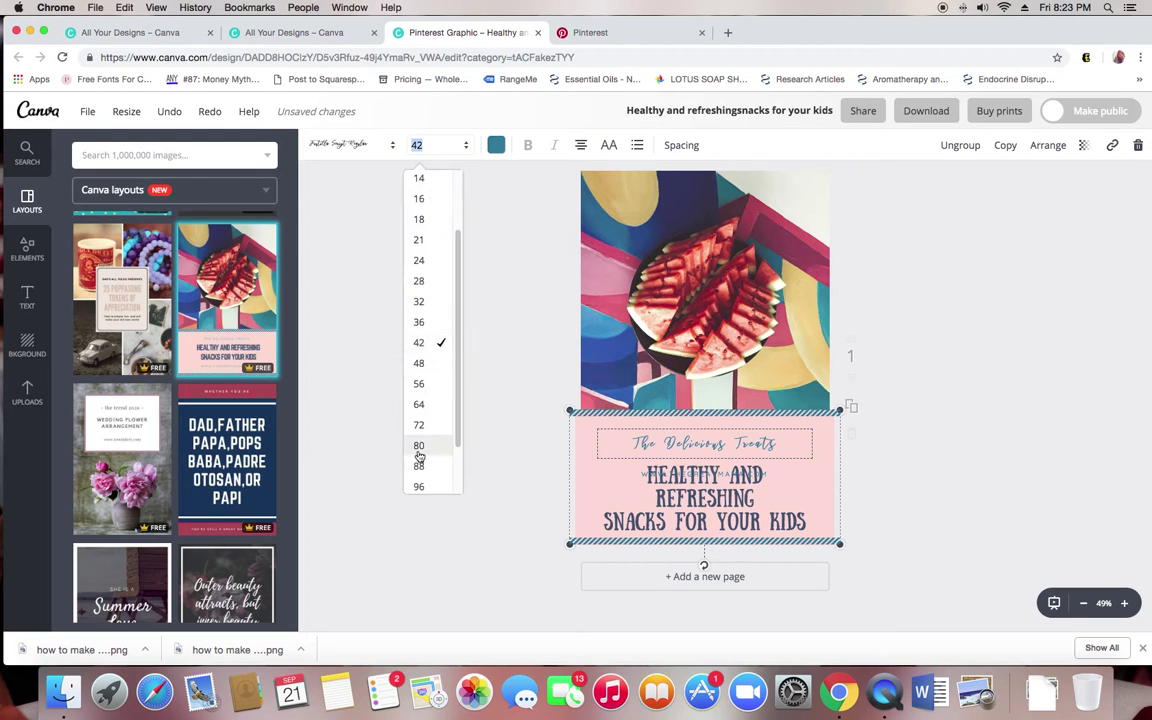
pyautogui.click(420, 404)
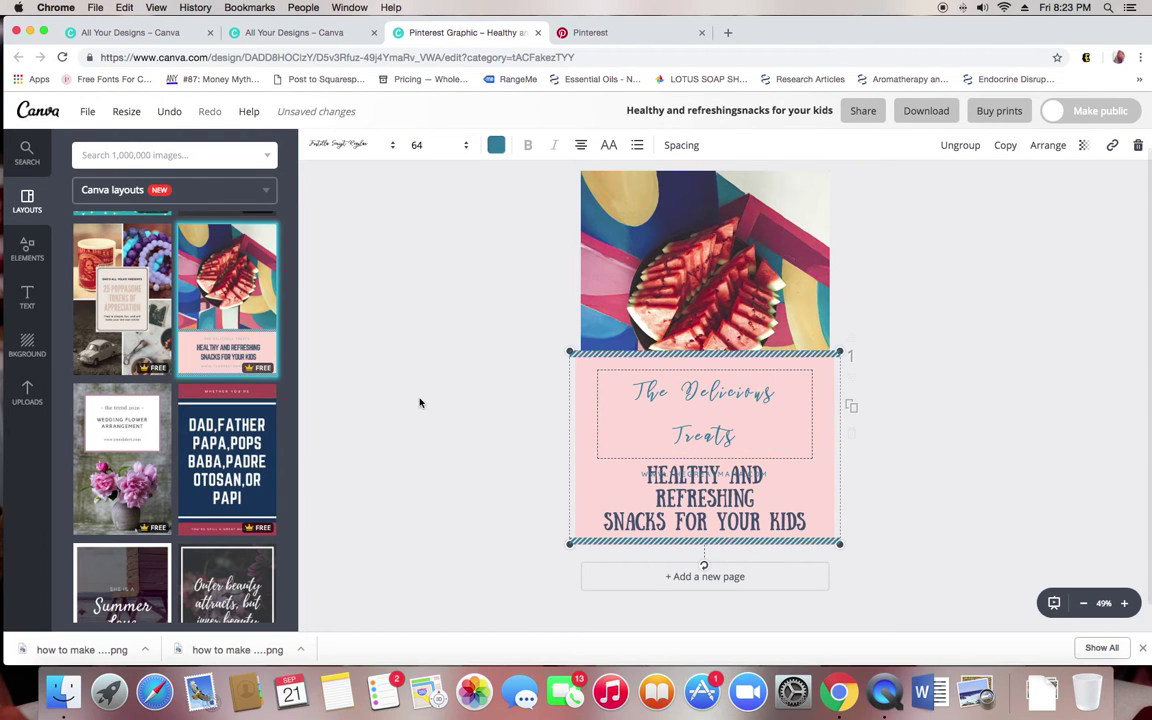
pyautogui.click(445, 146)
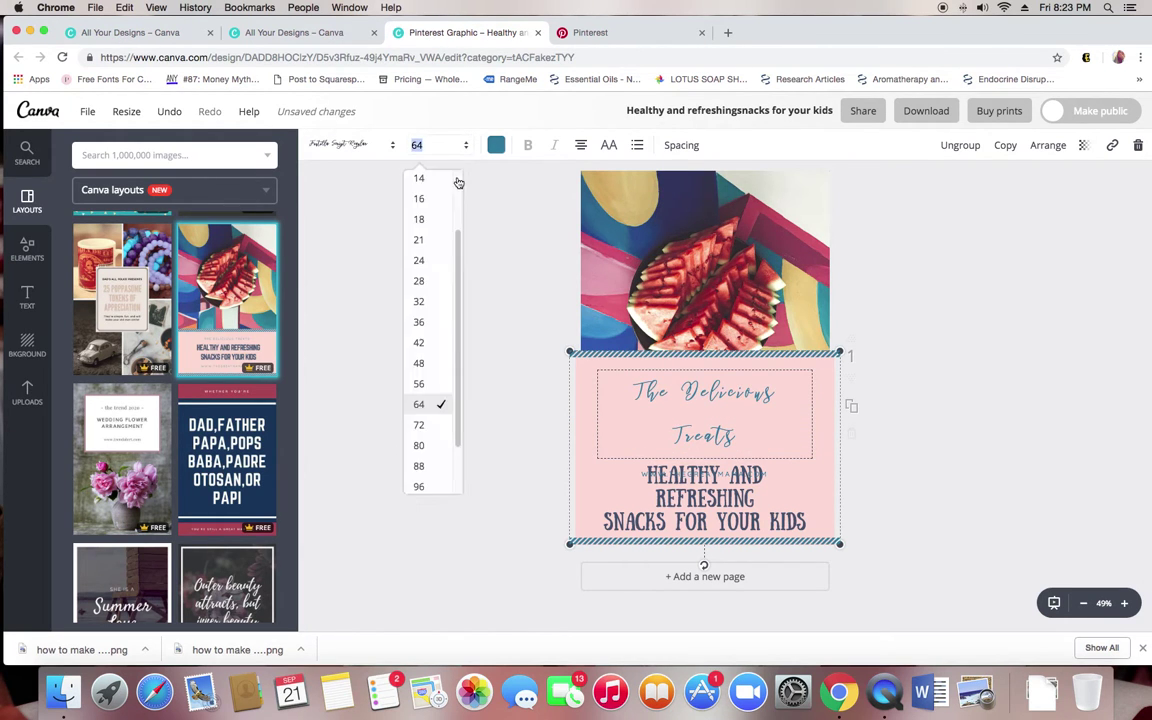
pyautogui.click(420, 384)
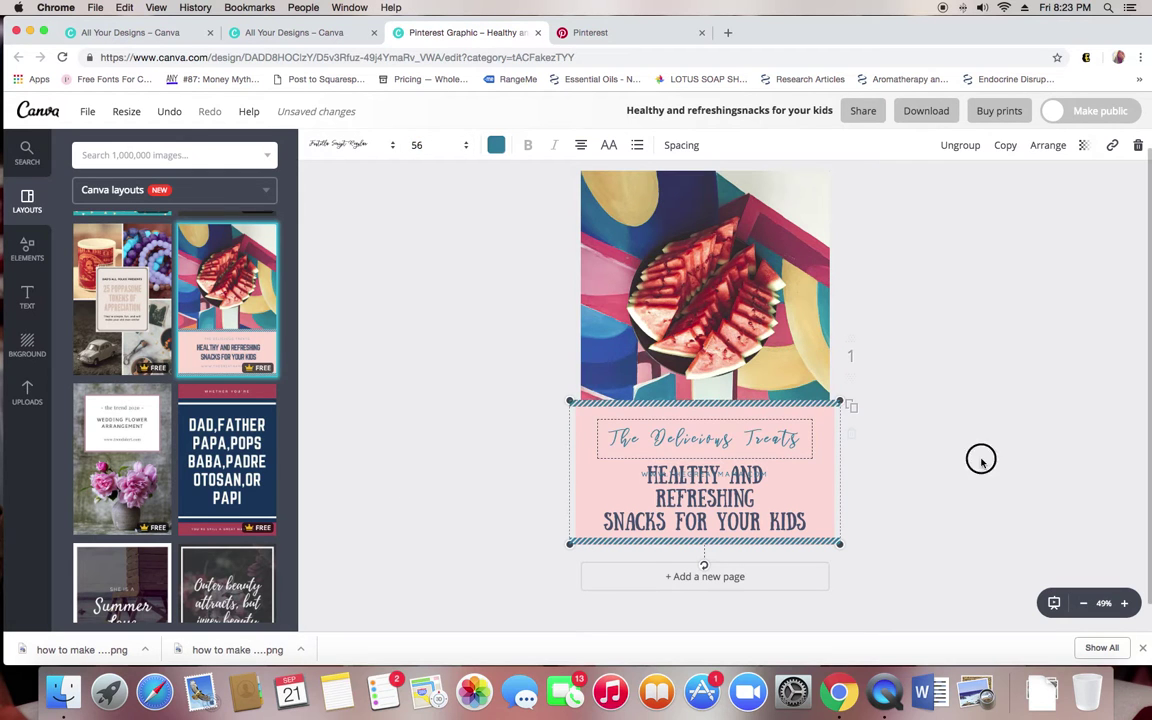
pyautogui.click(926, 465)
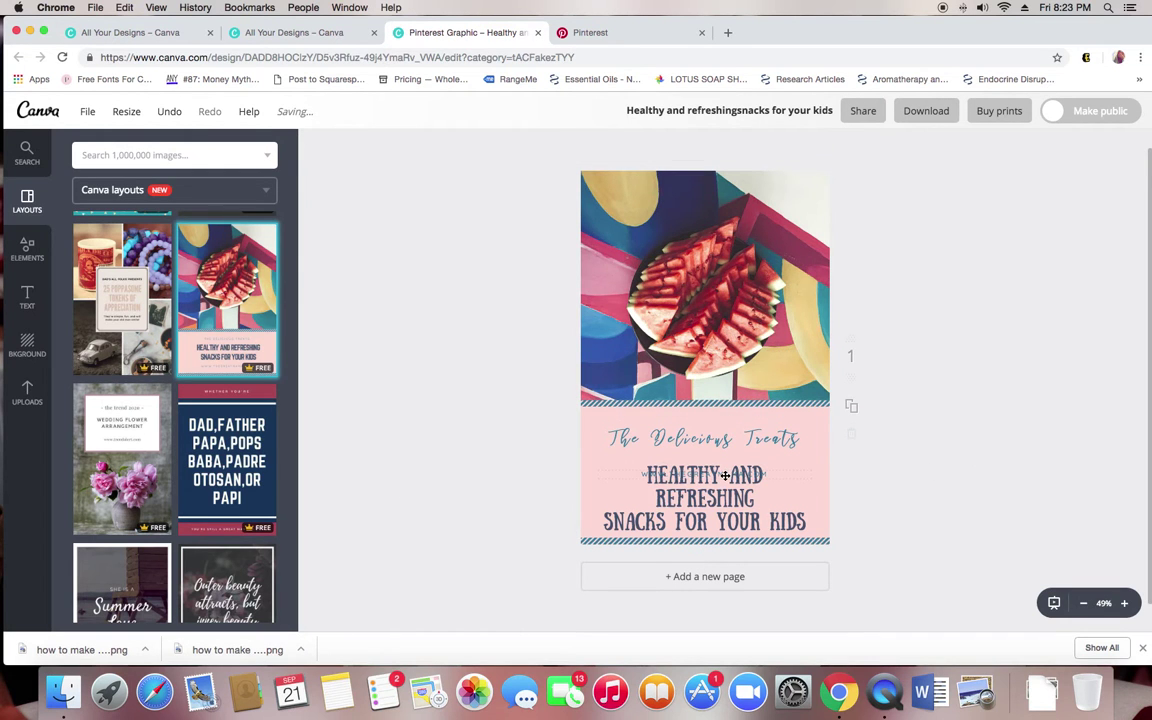
# Step: Delete the small web address line overlapping the heading and move the banner group down to the page's lower edge
pyautogui.click(622, 483)
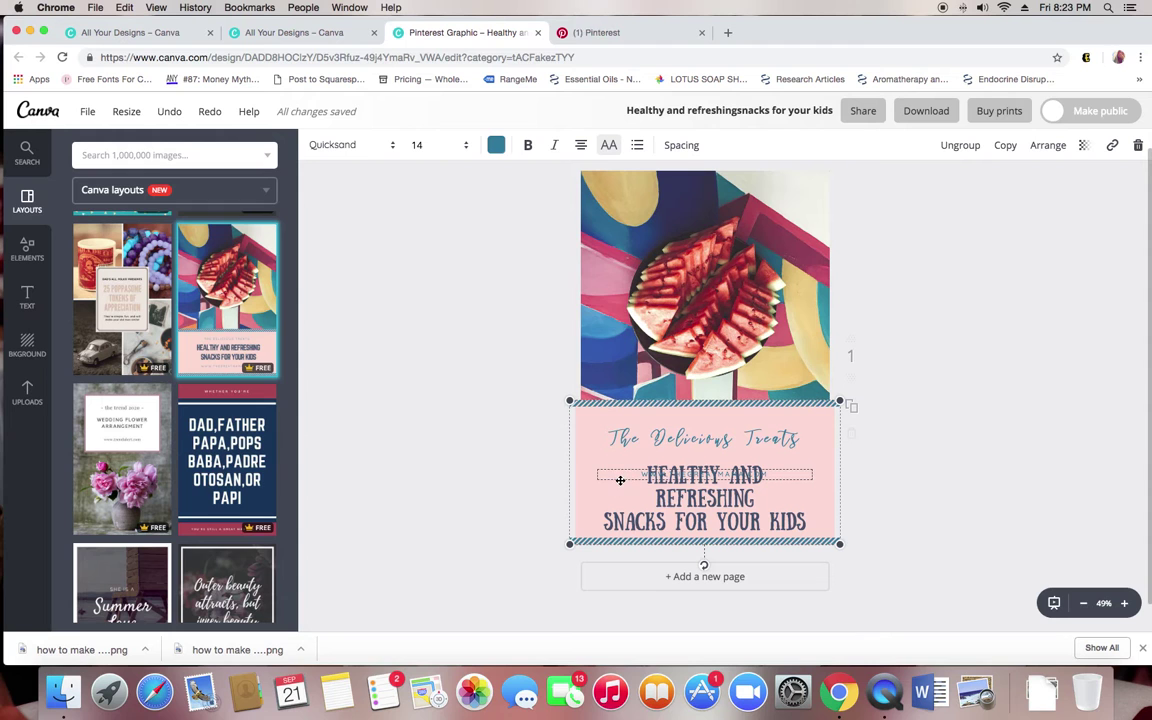
pyautogui.click(622, 480)
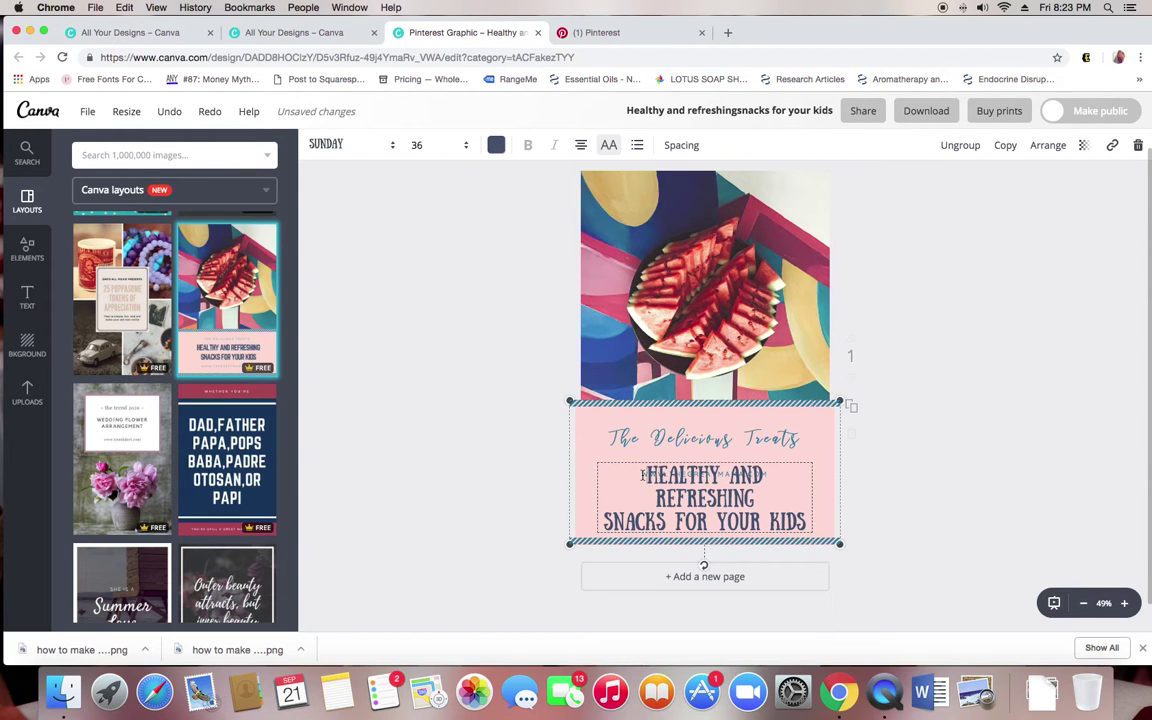
pyautogui.click(898, 462)
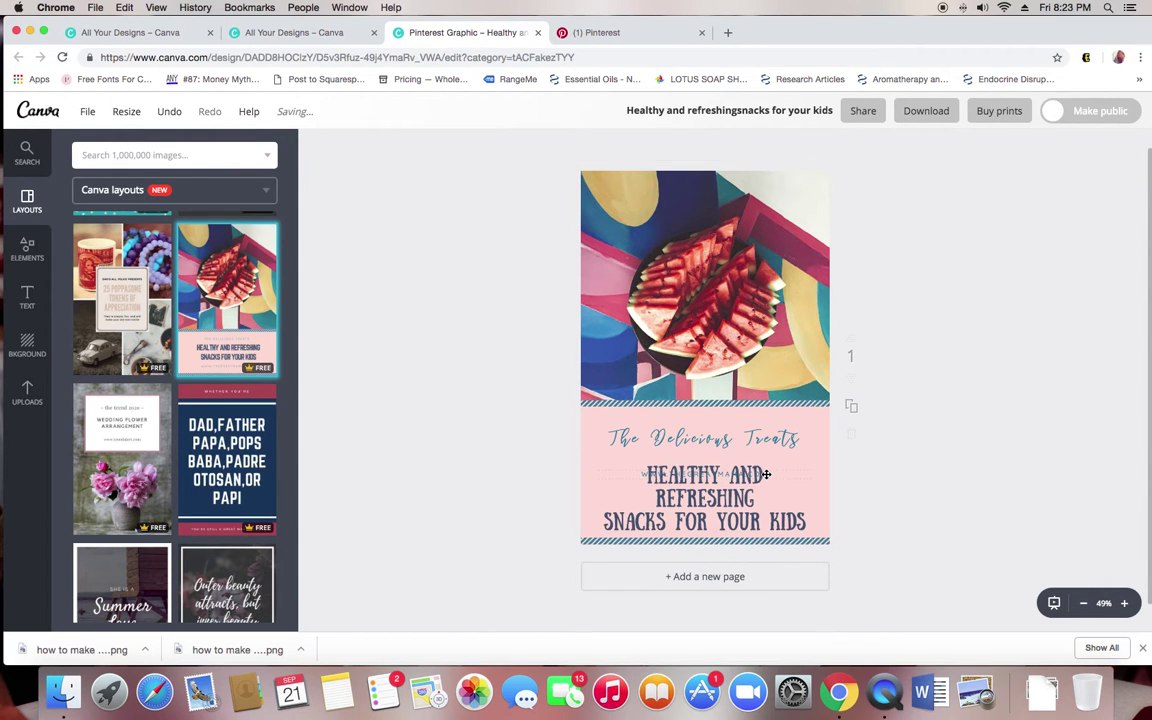
pyautogui.click(766, 475)
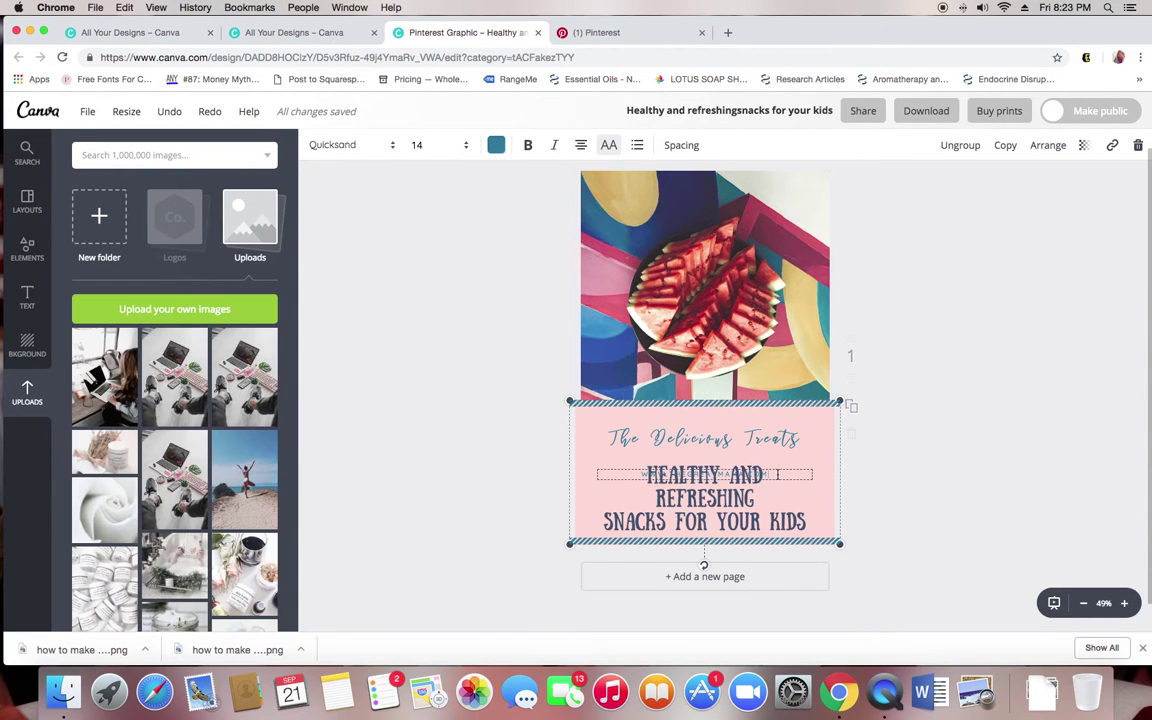
pyautogui.press('BackSpace')
pyautogui.hotkey('shift', 'Up')
pyautogui.hotkey('shift', 'Up')
pyautogui.hotkey('shift', 'Up')
pyautogui.hotkey('shift', 'Up')
pyautogui.hotkey('shift', 'Up')
pyautogui.hotkey('shift', 'Up')
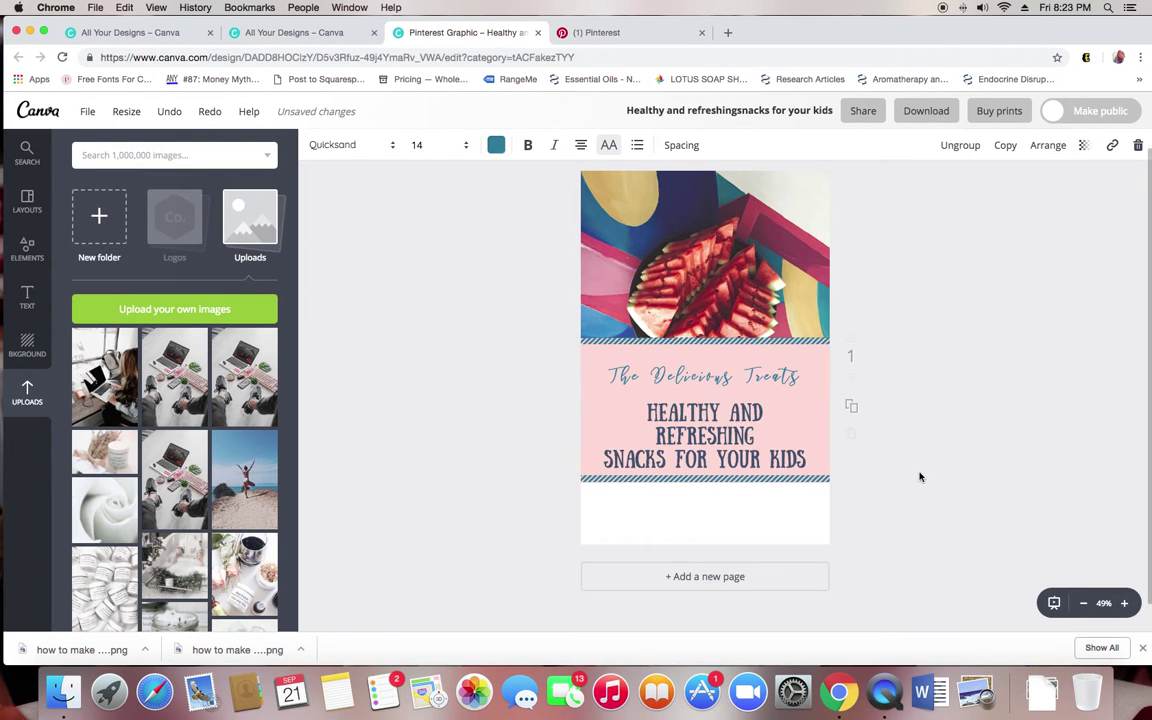
pyautogui.click(920, 480)
pyautogui.moveTo(804, 408); pyautogui.dragTo(810, 495)
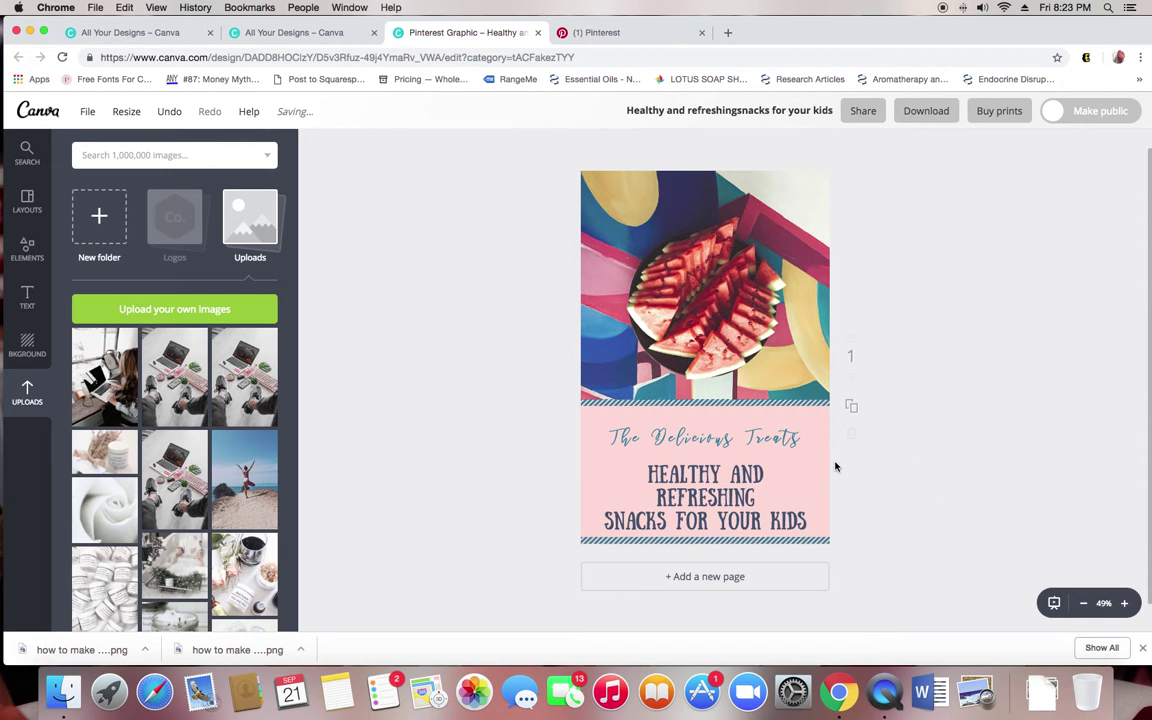
# Step: Try teal and dark blue on the pink banner background behind the text, and settle on white from the brand colors
pyautogui.click(812, 467)
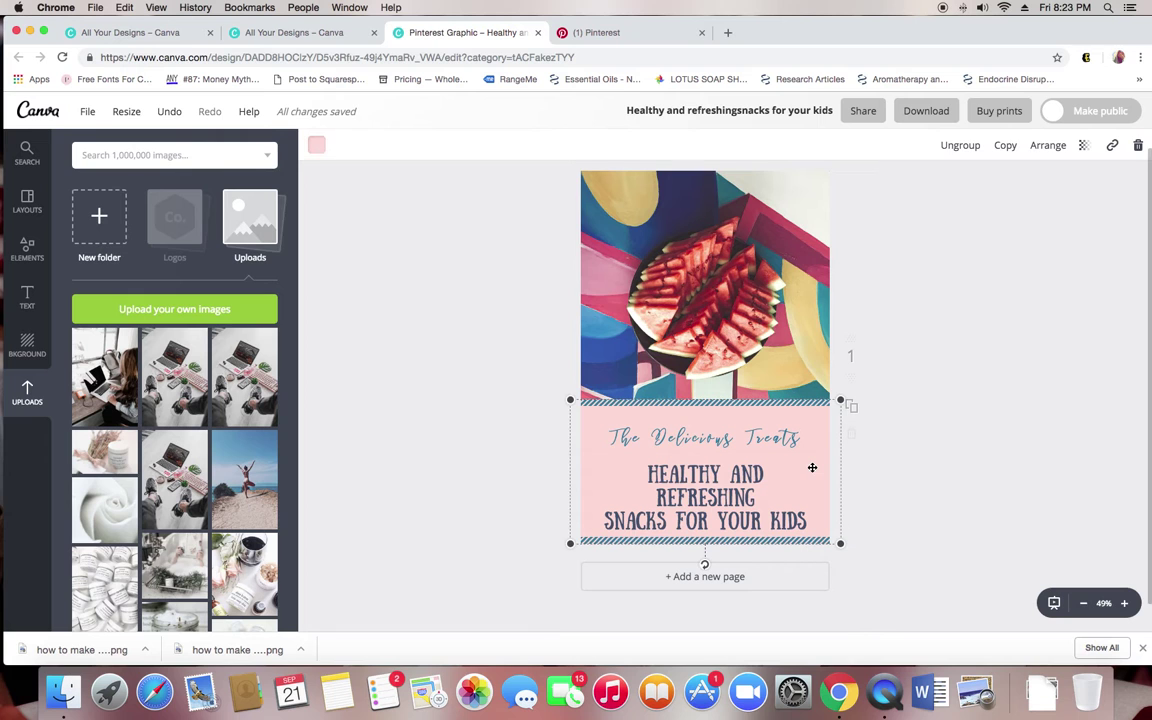
pyautogui.click(316, 145)
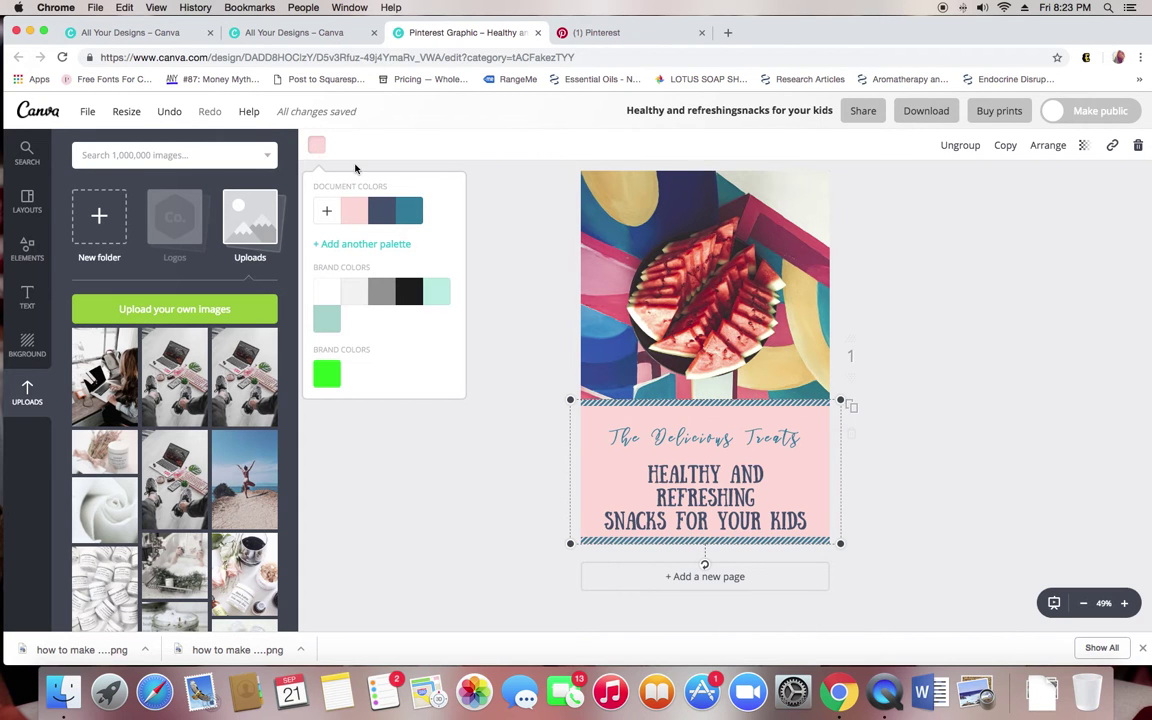
pyautogui.click(403, 222)
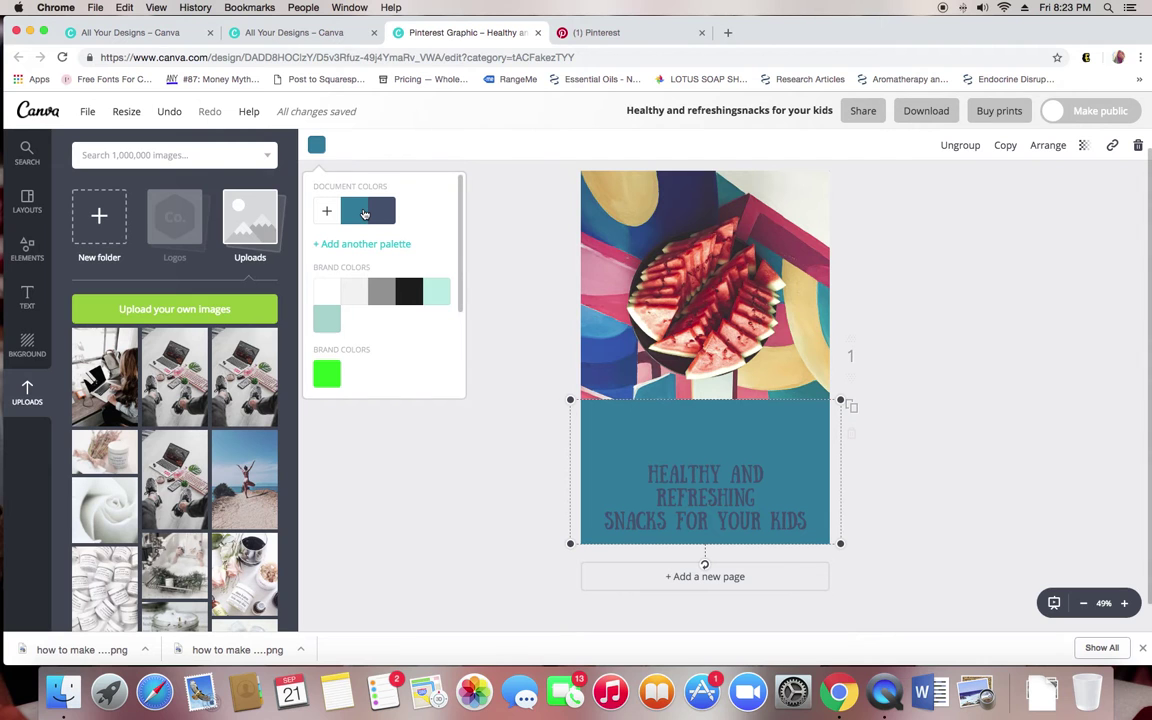
pyautogui.click(372, 213)
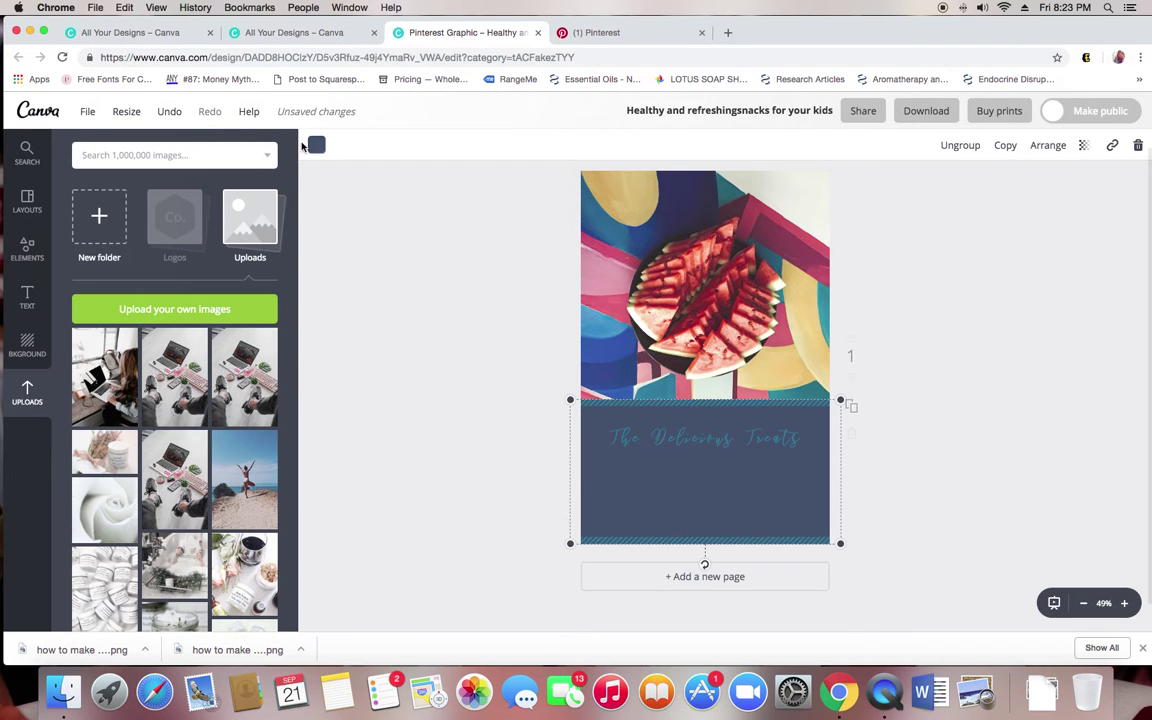
pyautogui.click(315, 146)
pyautogui.click(381, 300)
pyautogui.click(326, 291)
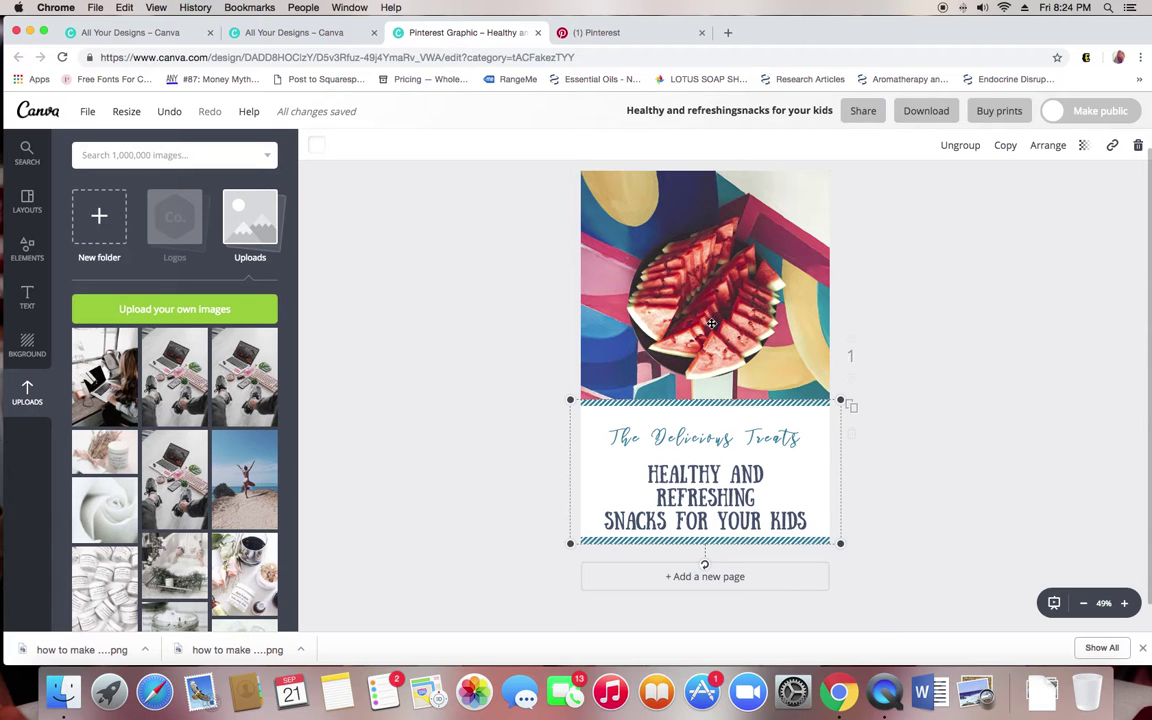
pyautogui.click(942, 346)
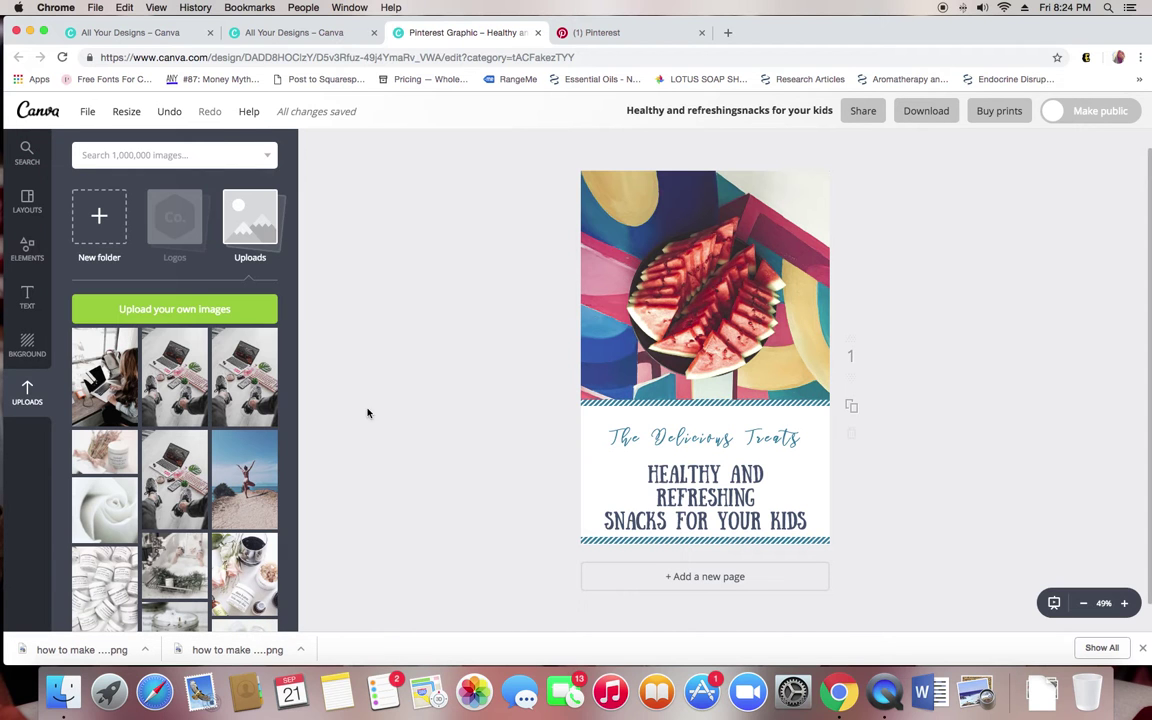
# Step: Leave the design for the Canva home page and open the template library
pyautogui.click(12, 207)
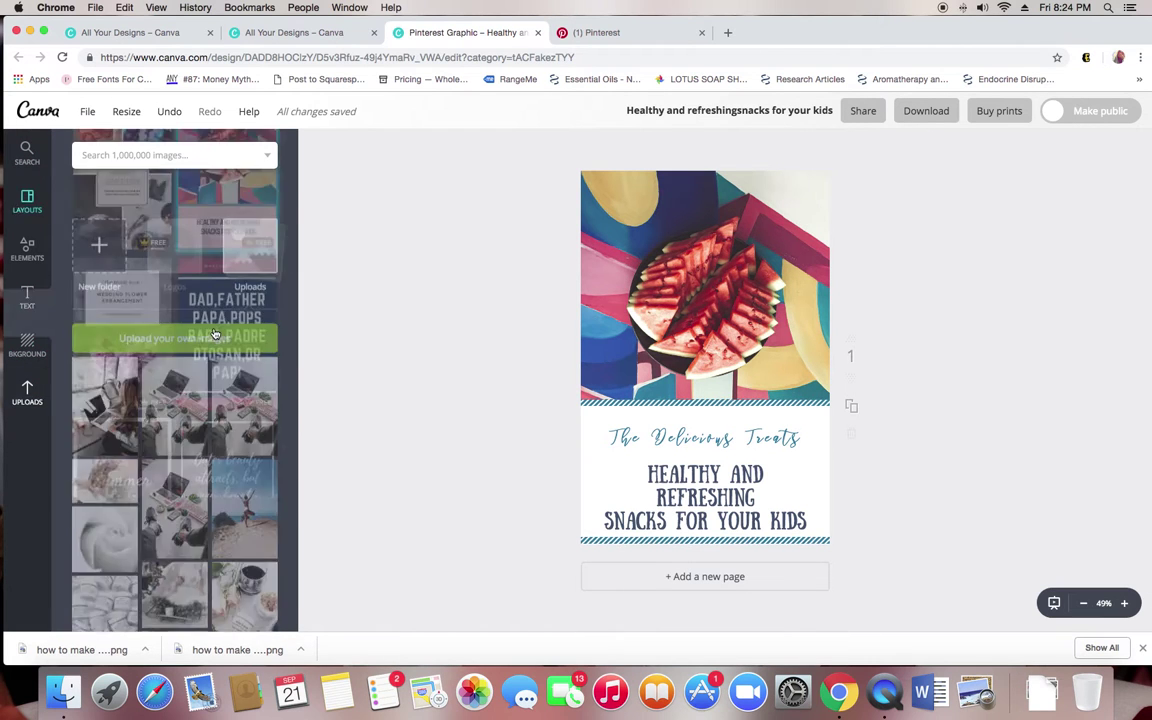
pyautogui.click(45, 115)
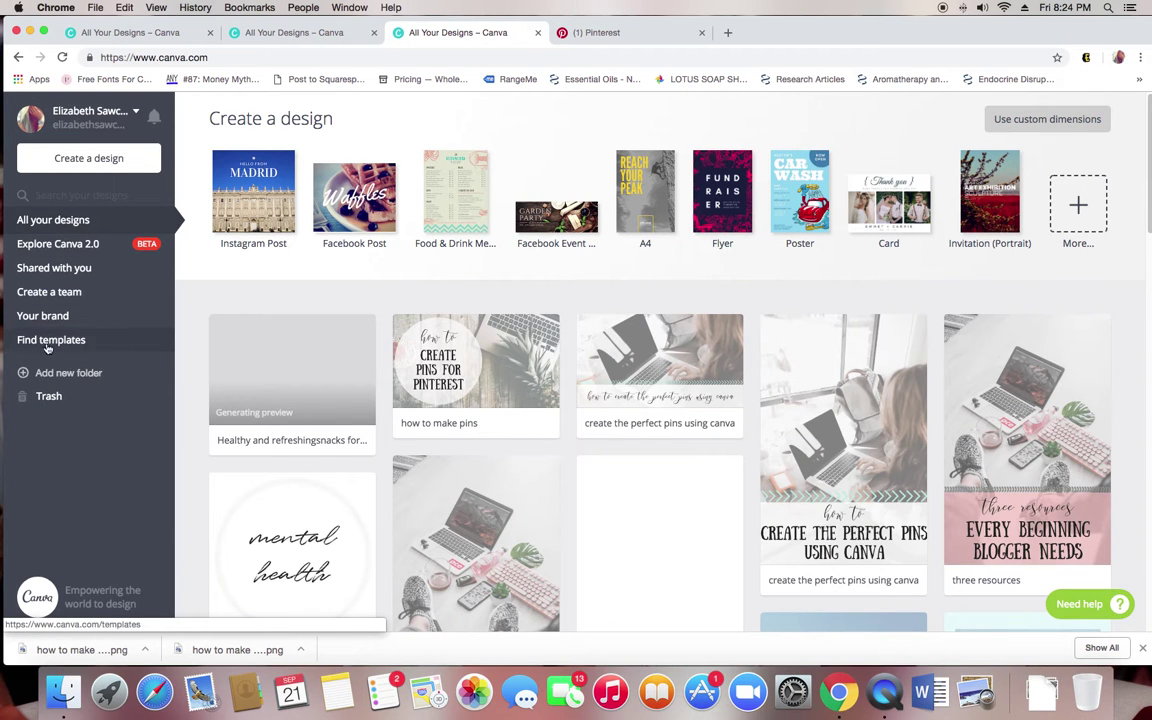
pyautogui.click(47, 345)
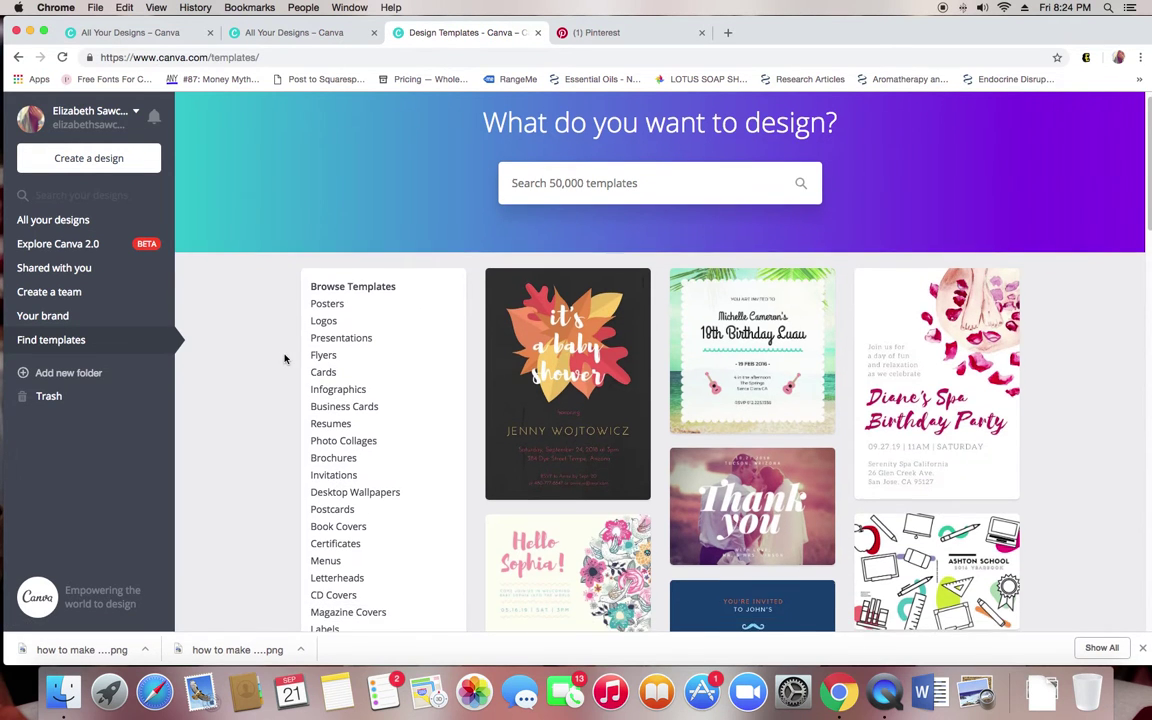
# Step: Look through the full list of template categories and compare it with the design types offered for creating a design
pyautogui.scroll(-2, 284, 359)
pyautogui.scroll(-1, 284, 359)
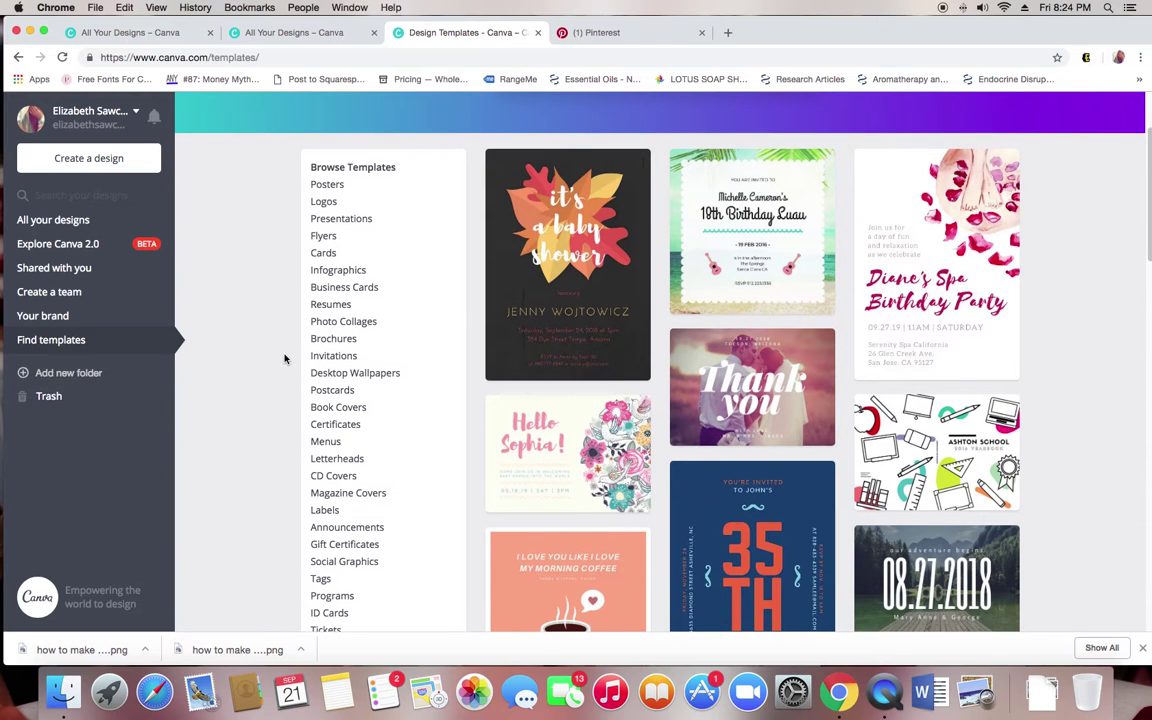
pyautogui.click(265, 35)
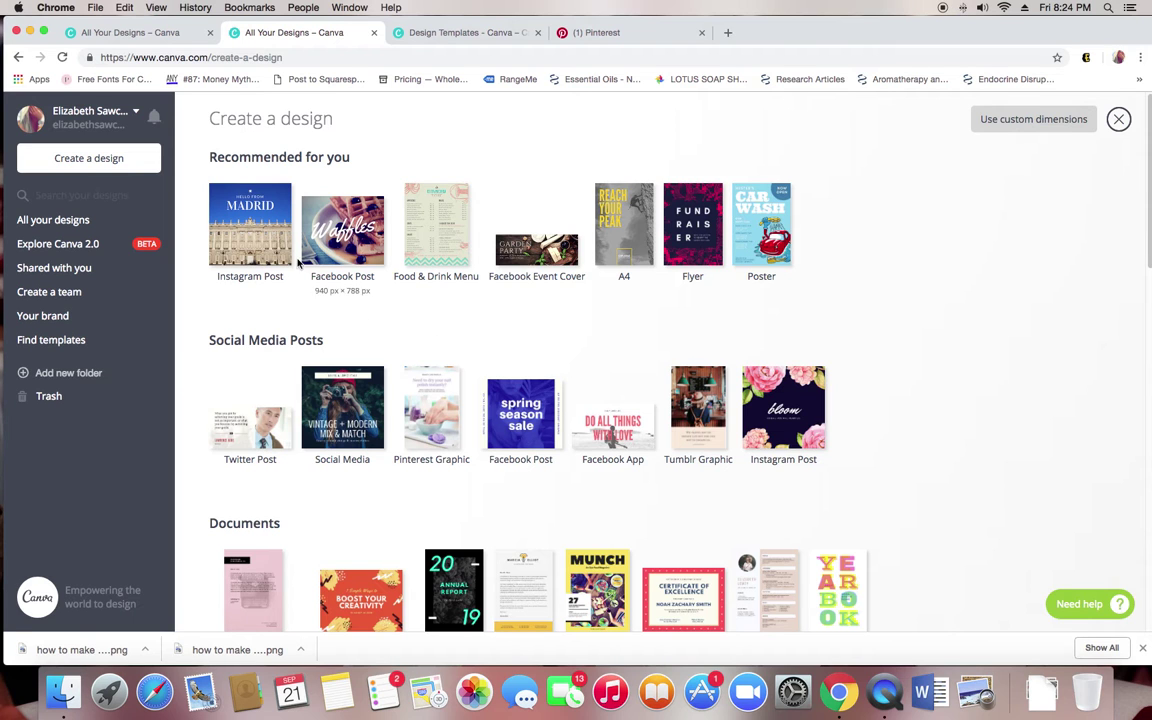
pyautogui.click(459, 33)
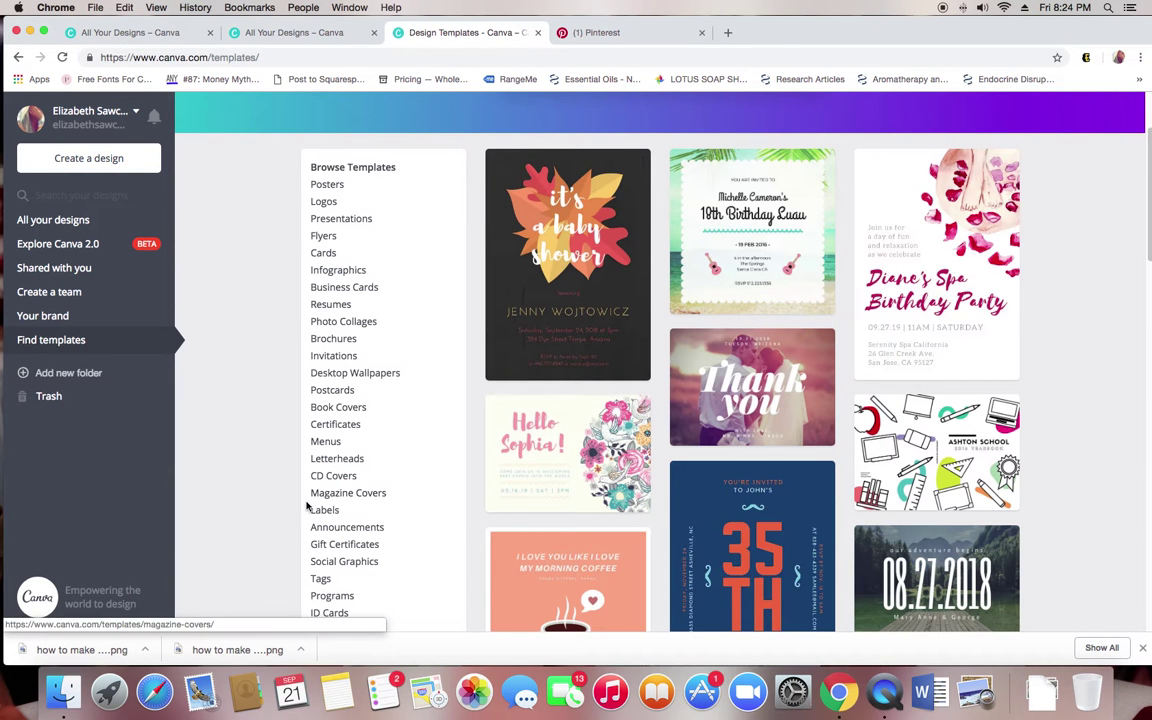
pyautogui.scroll(-5, 305, 507)
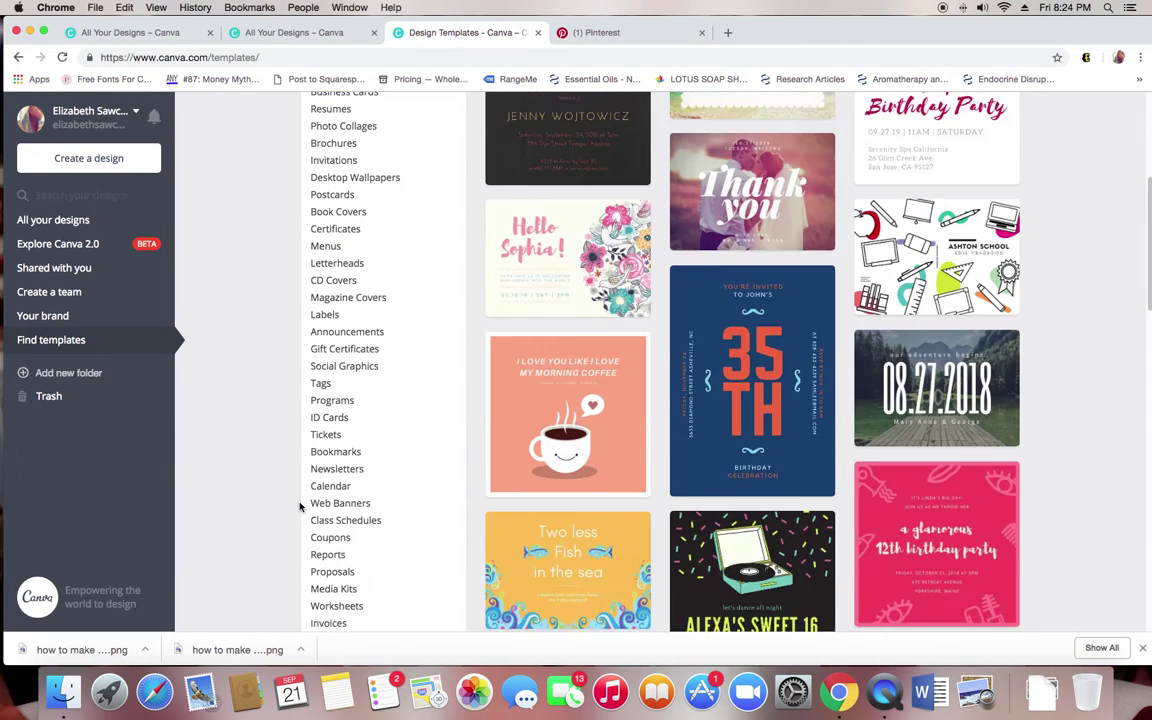
pyautogui.scroll(-4, 299, 507)
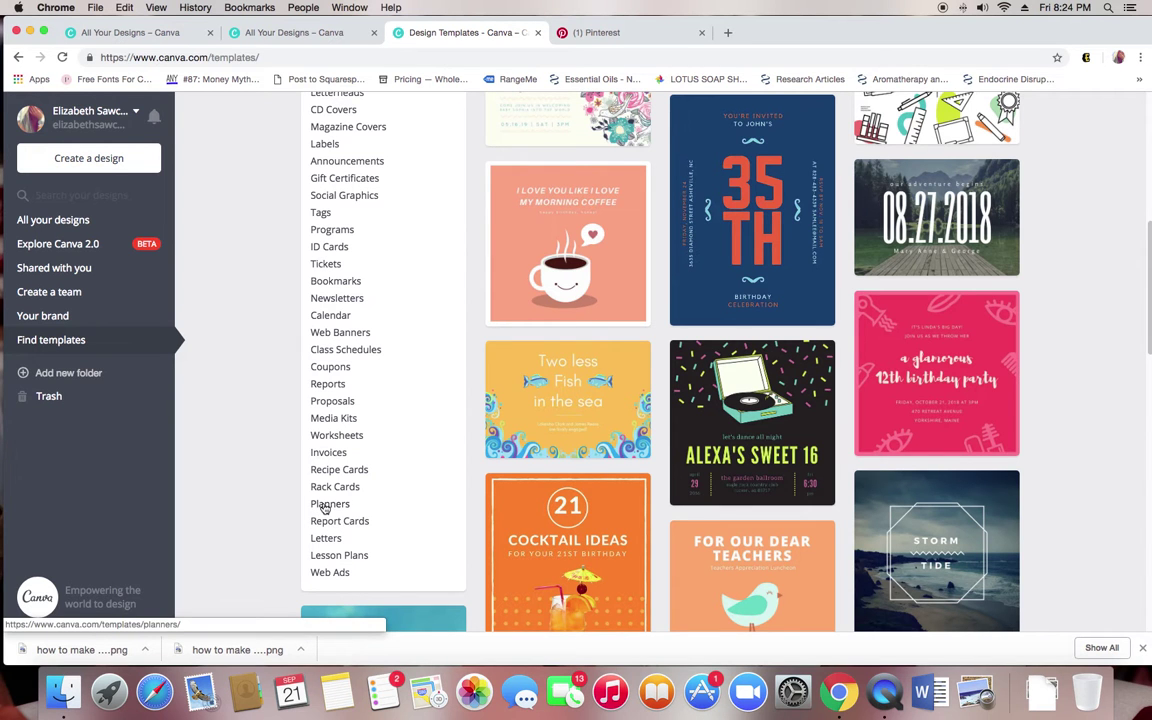
pyautogui.scroll(3, 325, 507)
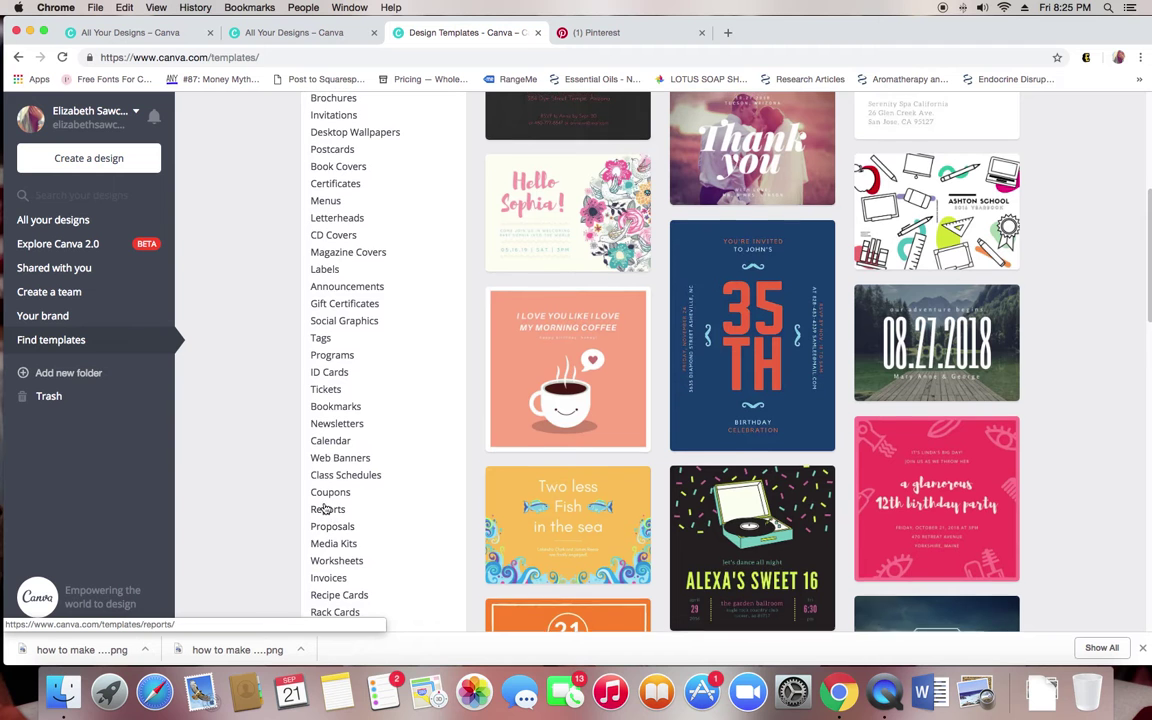
pyautogui.scroll(4, 325, 507)
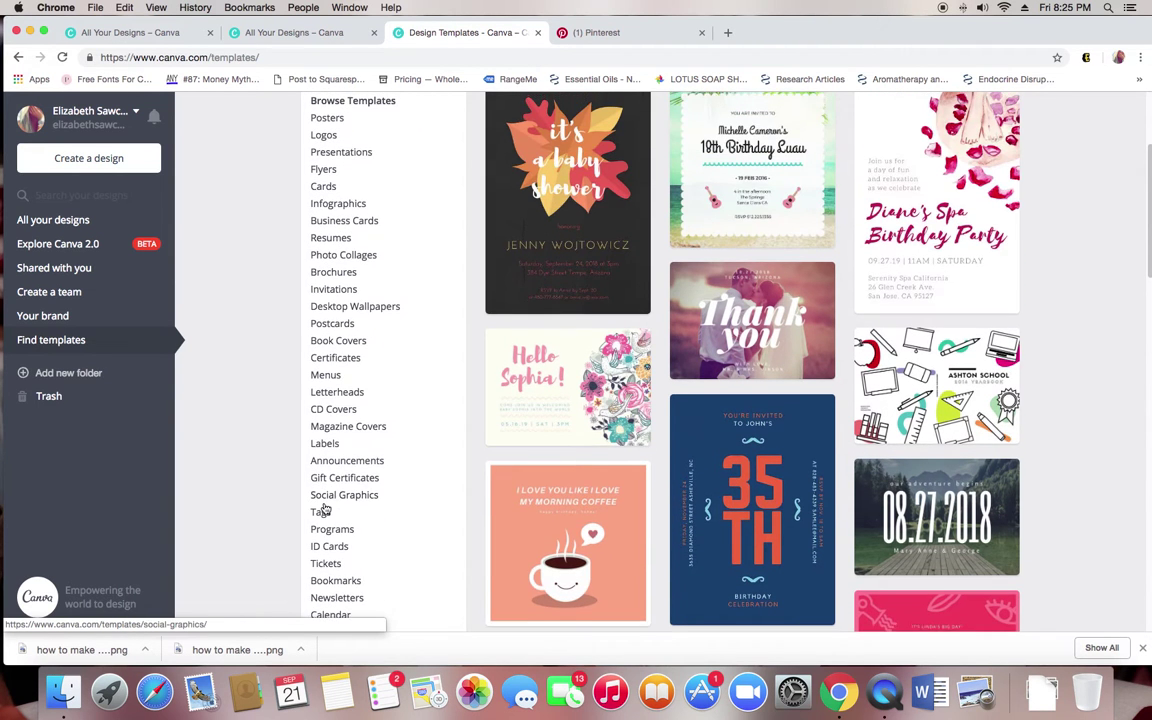
pyautogui.scroll(-10, 325, 507)
pyautogui.scroll(1, 315, 484)
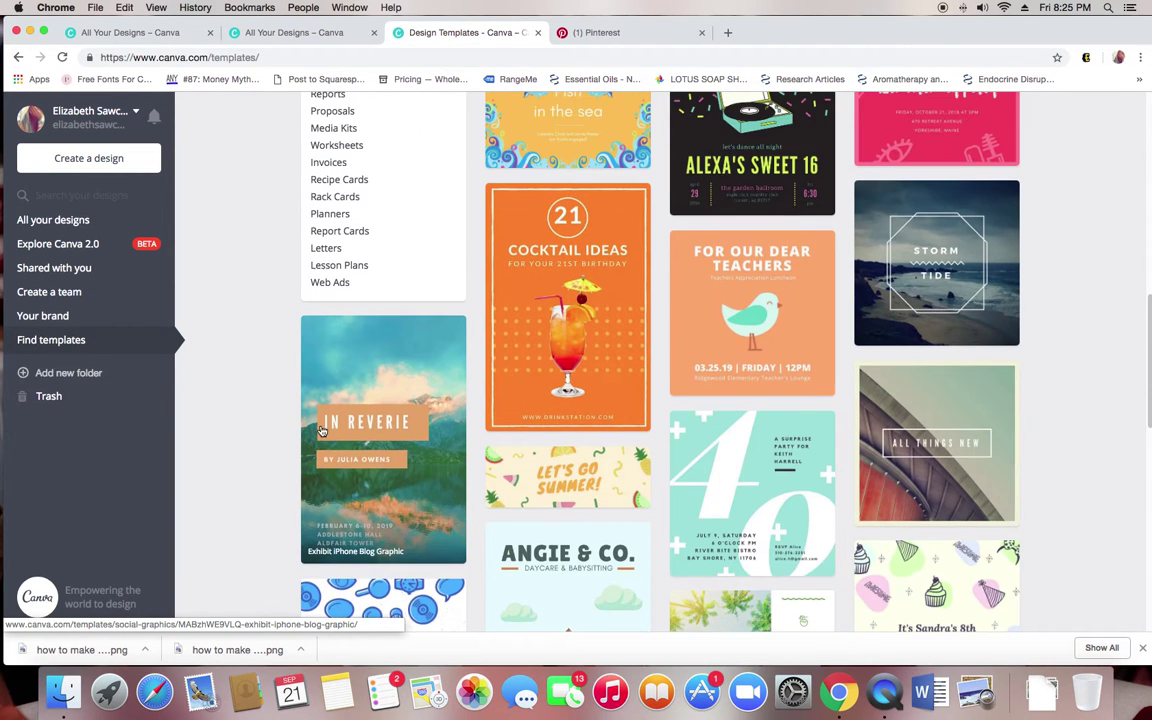
# Step: Open the Planners template category and browse its templates
pyautogui.click(328, 215)
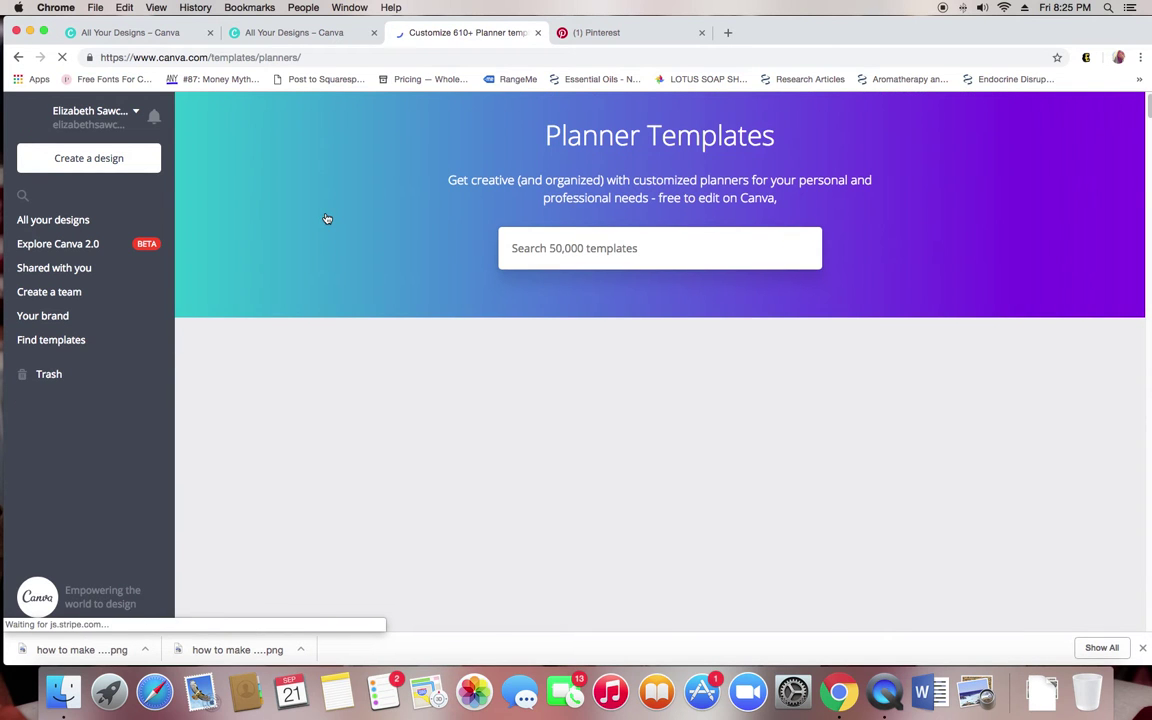
pyautogui.scroll(-3, 562, 496)
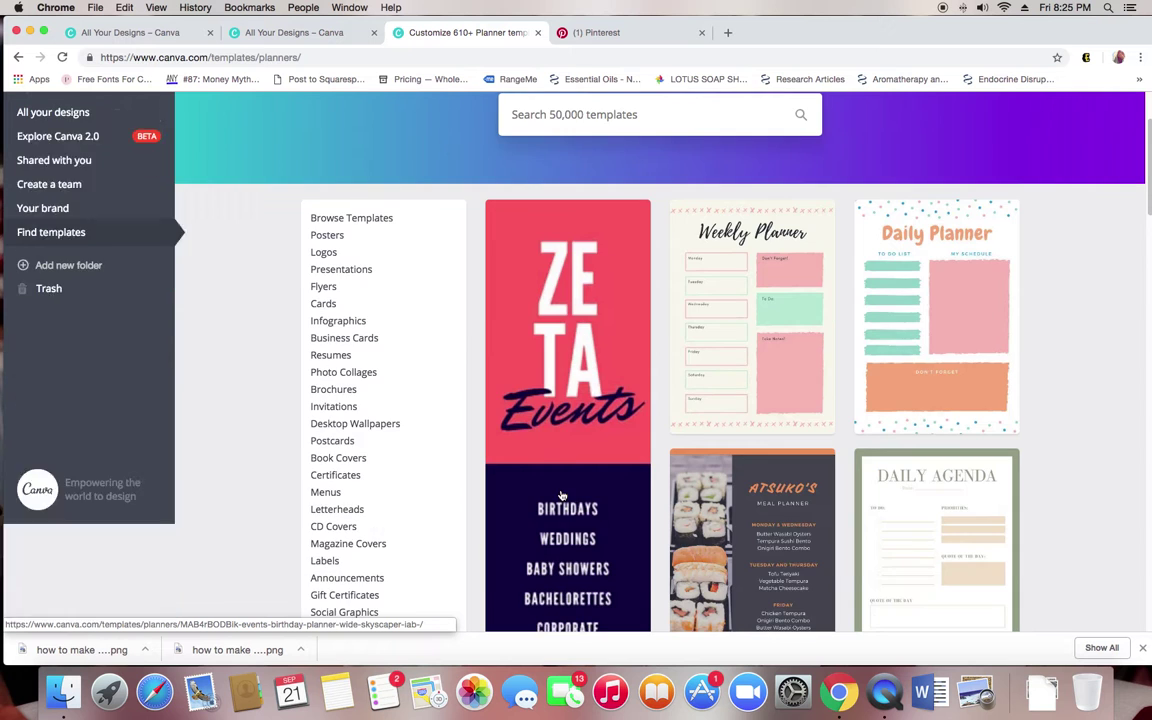
# Step: Look through the planner templates for the different styles offered, such as weekly, fitness, meal, wedding and travel planners
pyautogui.scroll(-12, 562, 496)
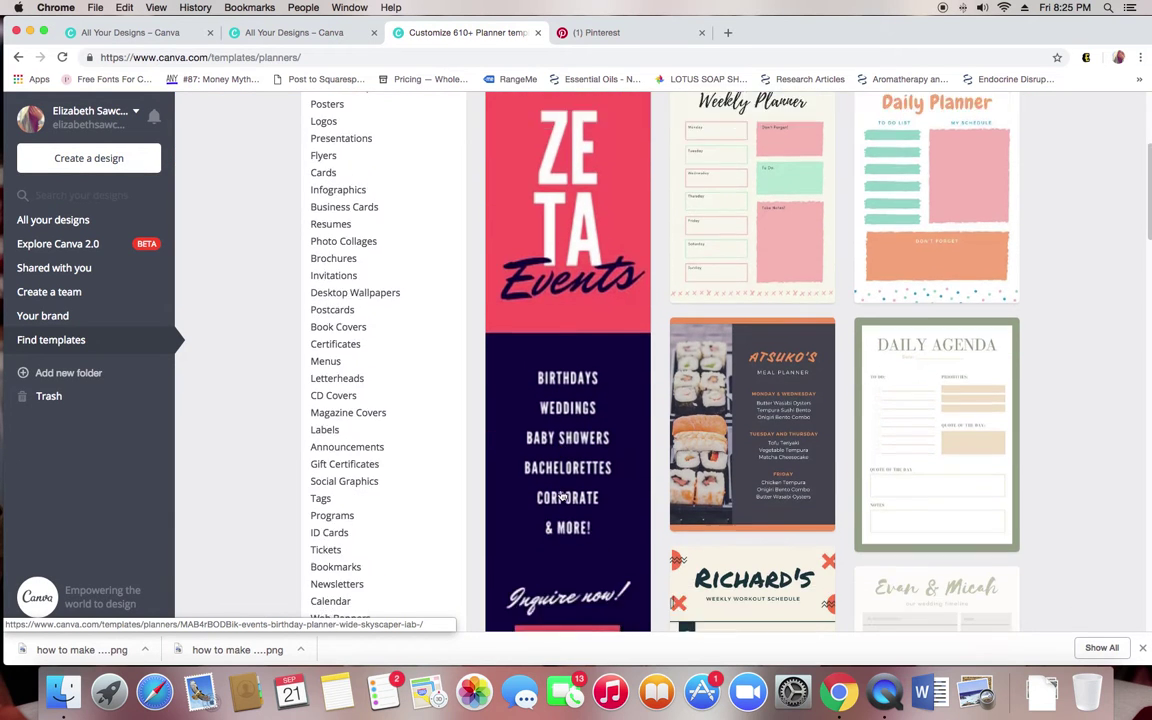
pyautogui.scroll(-4, 562, 496)
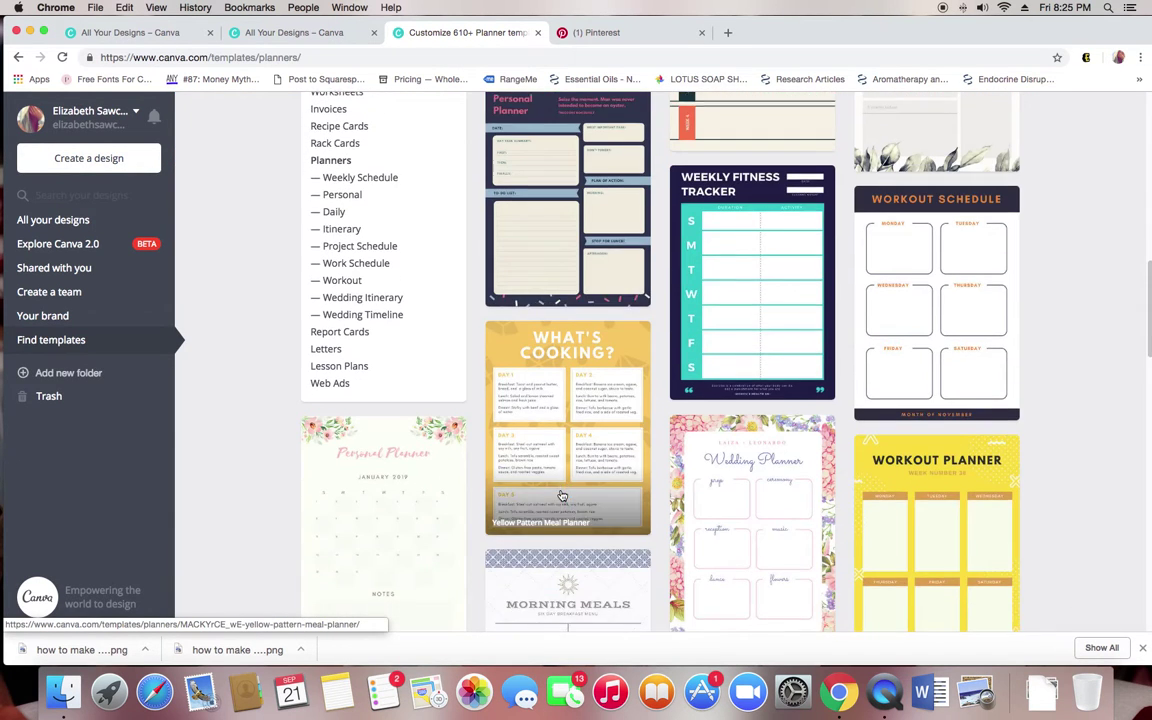
pyautogui.scroll(-5, 562, 496)
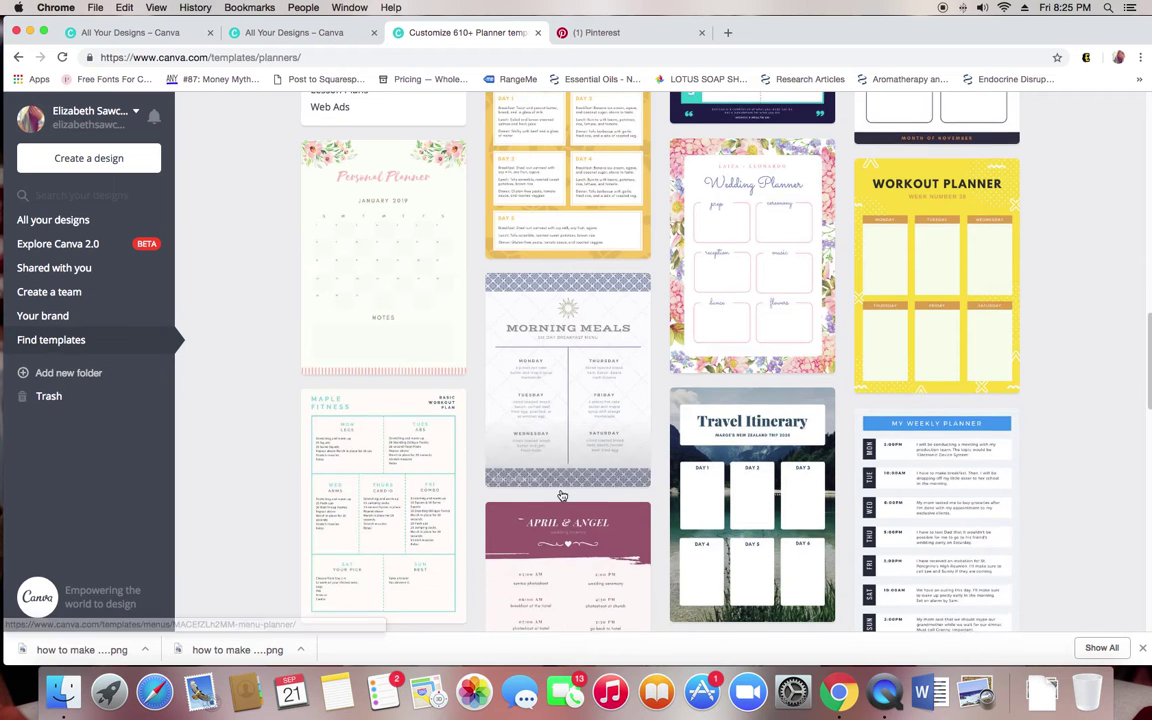
pyautogui.scroll(20, 562, 496)
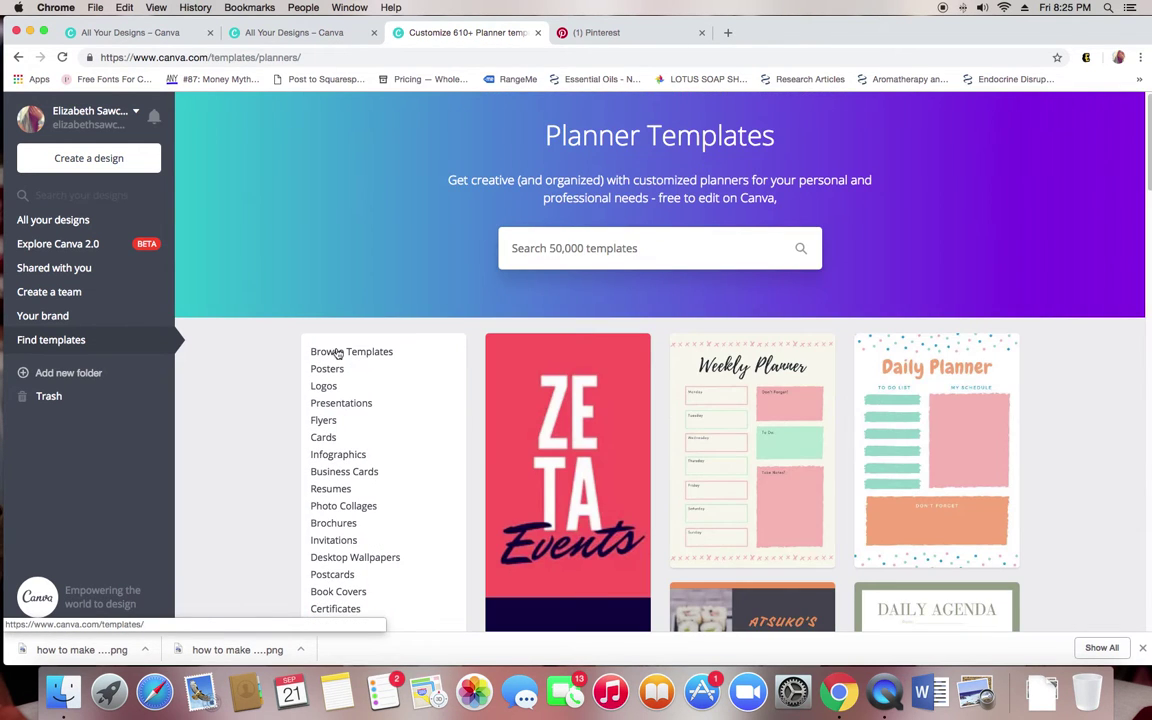
# Step: Return to the general template overview and look through the mixed templates shown for all design types
pyautogui.click(328, 354)
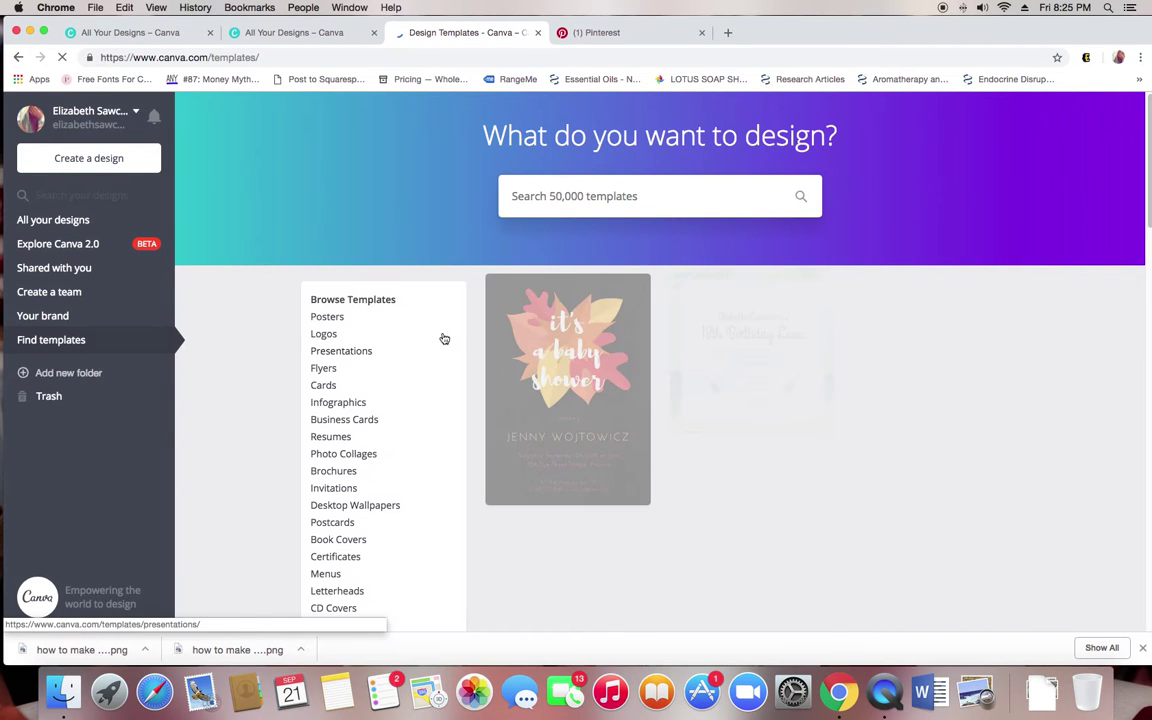
pyautogui.scroll(-3, 607, 519)
pyautogui.scroll(-10, 607, 519)
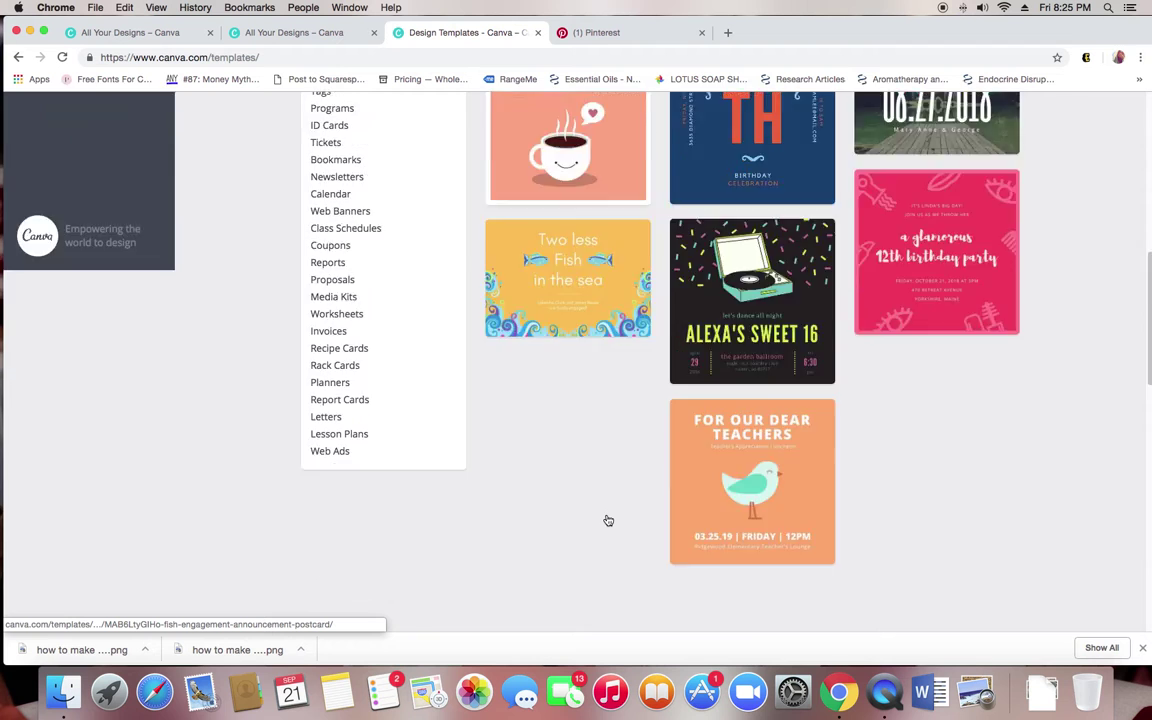
pyautogui.scroll(-4, 607, 519)
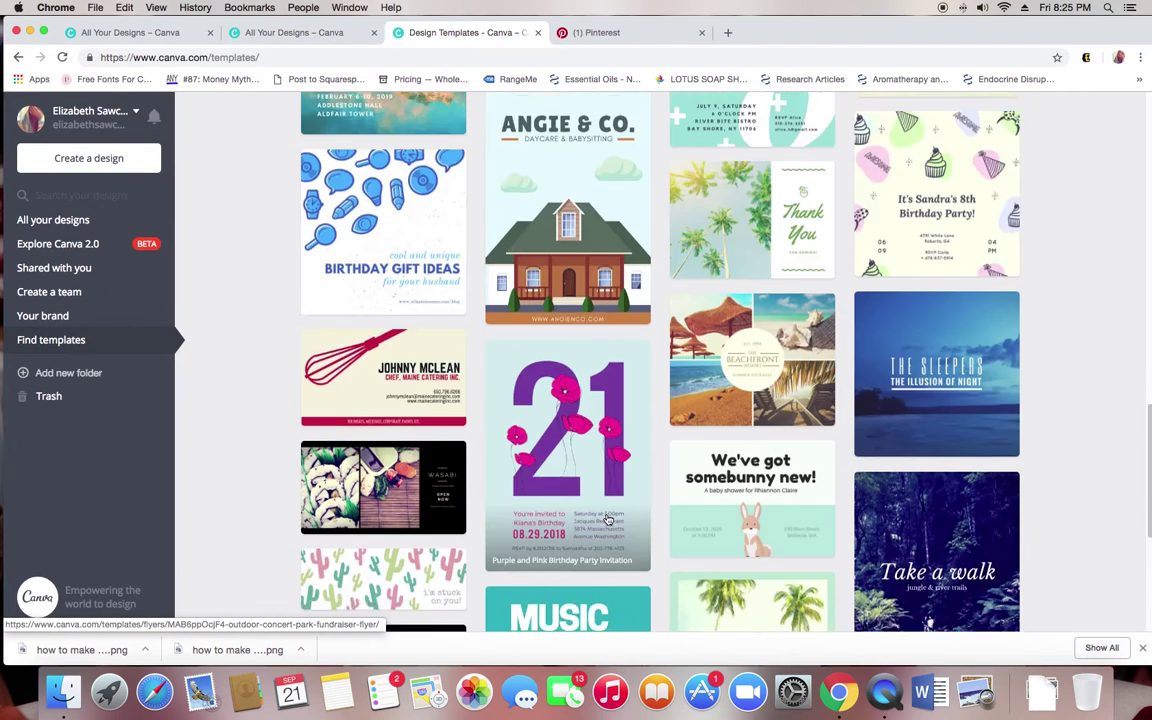
pyautogui.scroll(15, 607, 519)
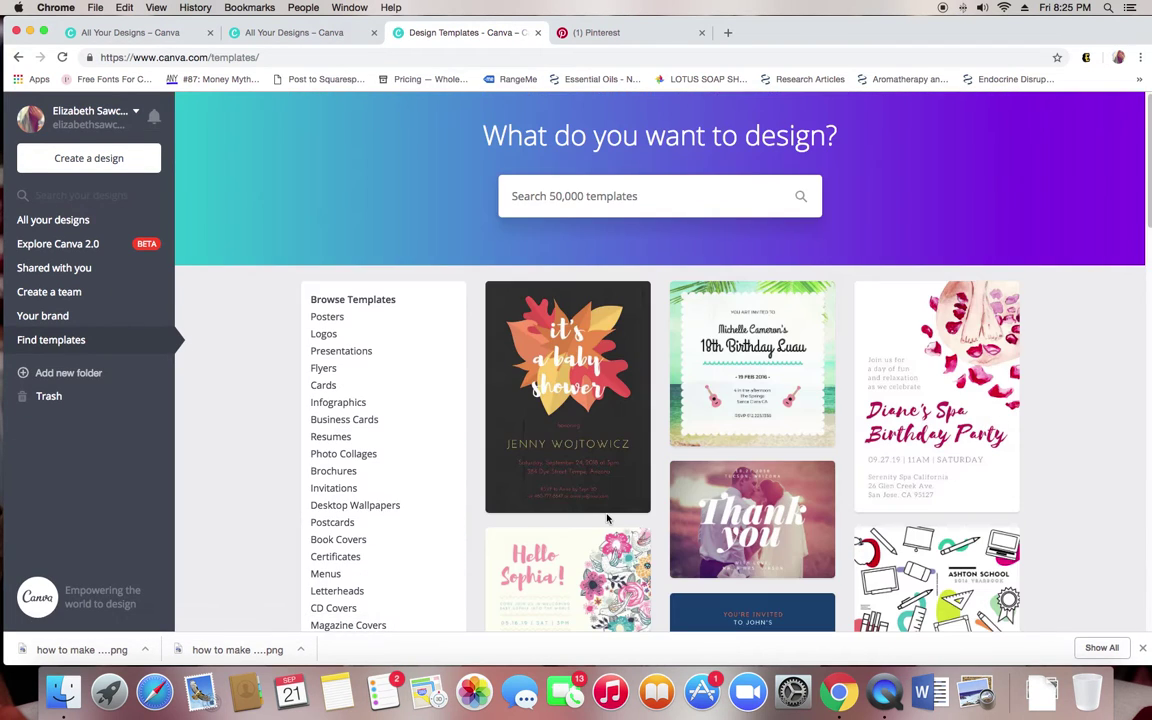
# Step: Search the template library for "pinterest", choose the Pinterest Graphic suggestion and look through the first page of templates
pyautogui.click(528, 196)
pyautogui.write('pinterest')
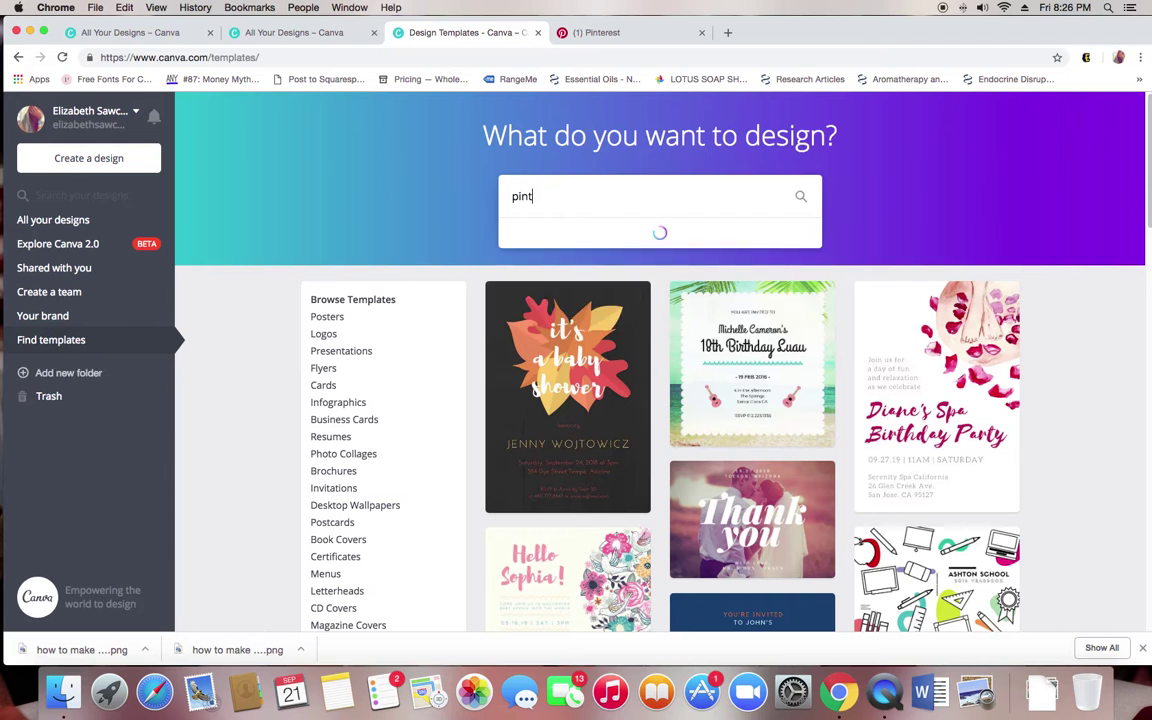
pyautogui.press('Down')
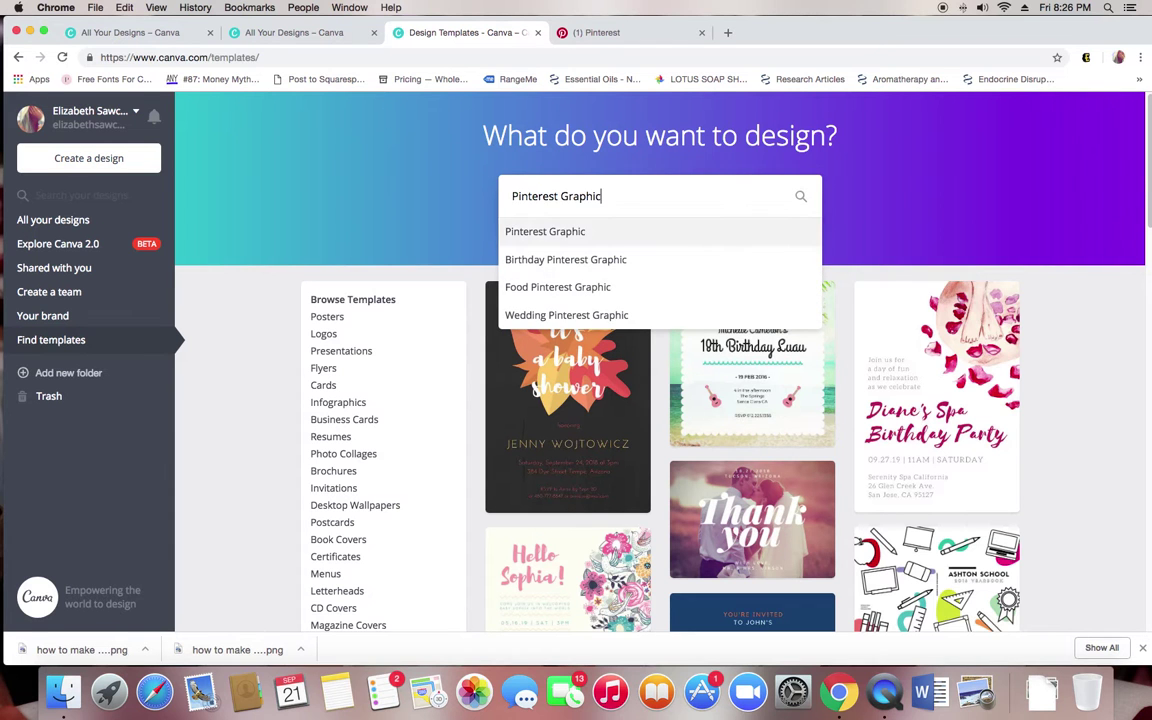
pyautogui.press('Return')
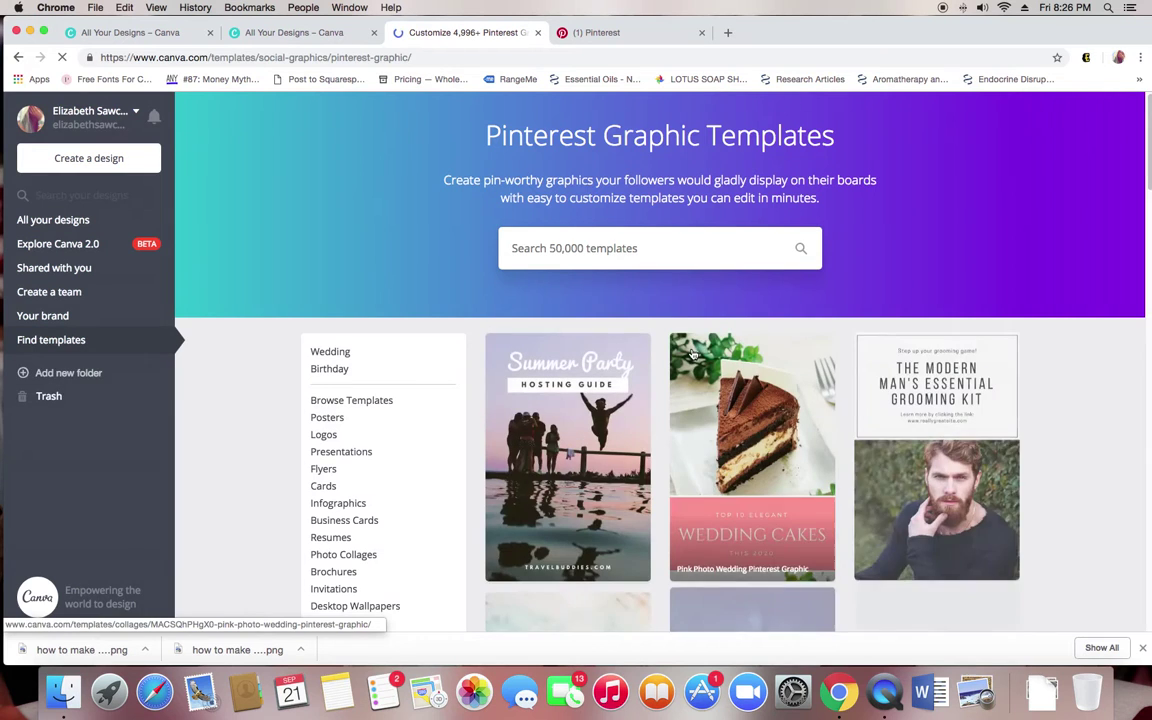
pyautogui.scroll(-3, 693, 354)
pyautogui.scroll(-10, 693, 354)
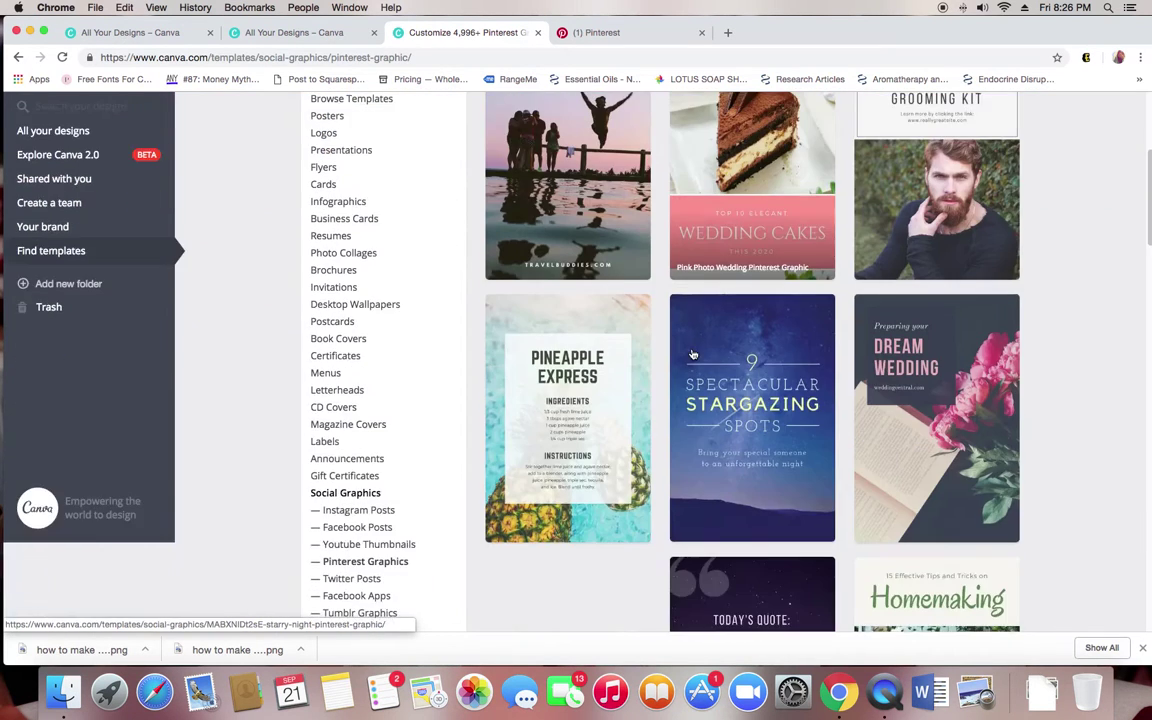
pyautogui.scroll(-7, 693, 354)
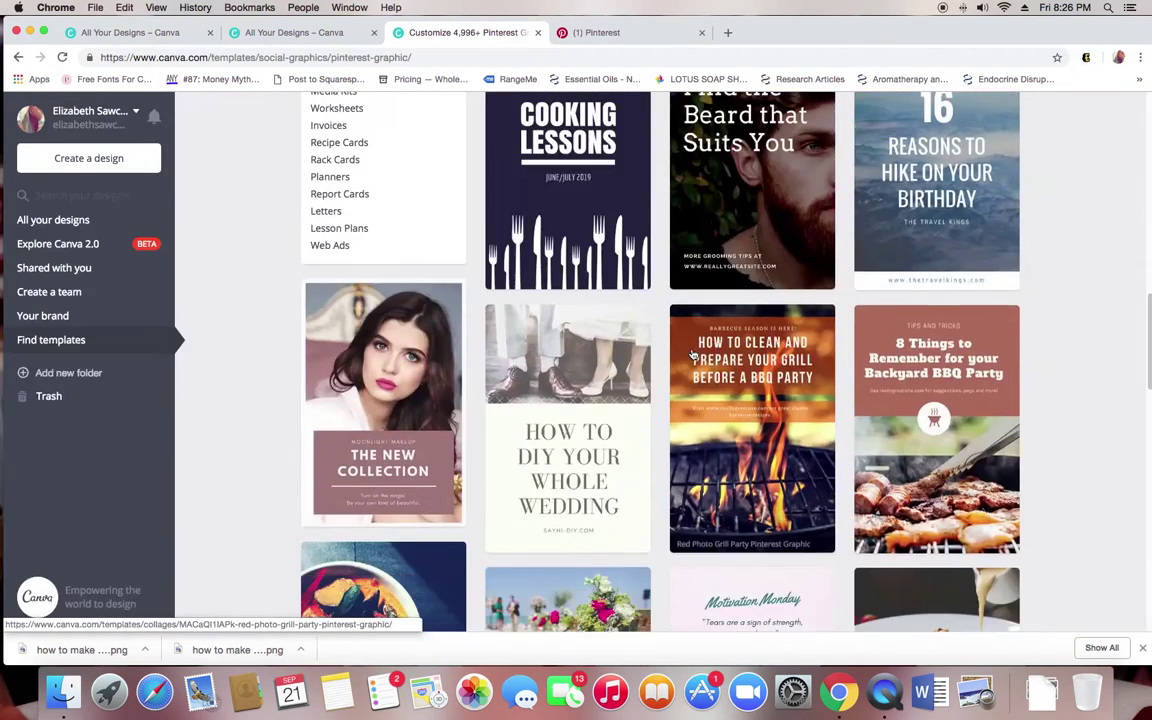
pyautogui.scroll(-6, 693, 354)
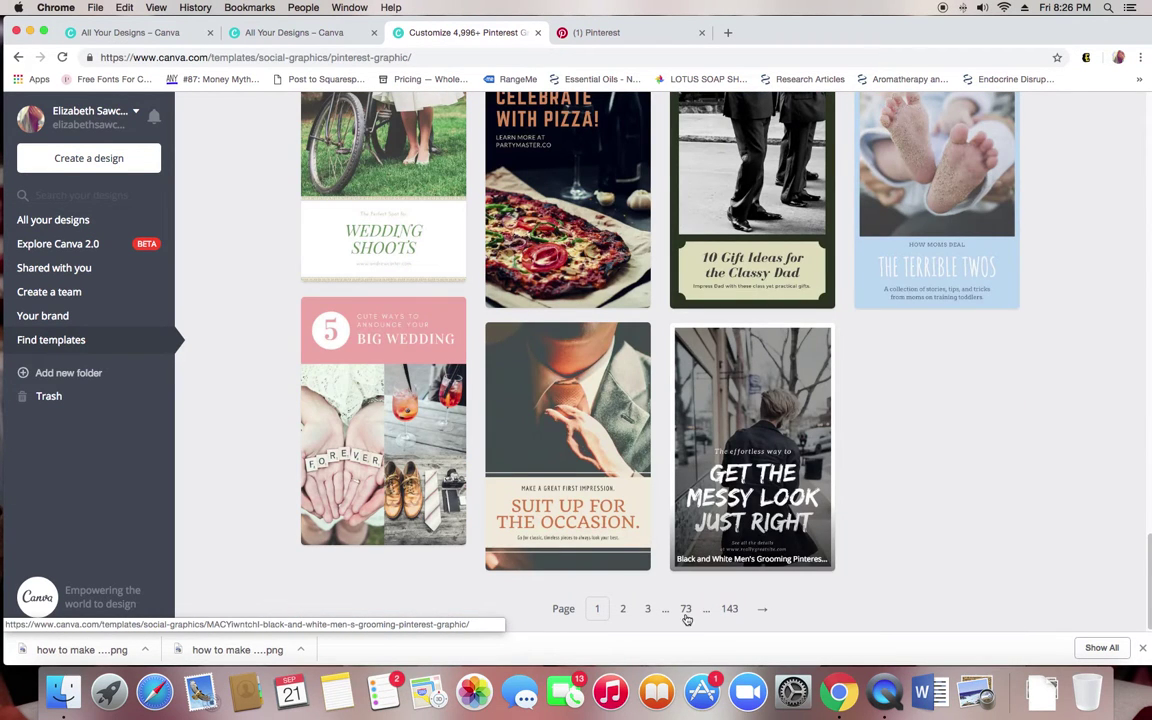
# Step: Open page 143 of the Pinterest Graphic templates and examine its designs and the category list beside them
pyautogui.click(730, 610)
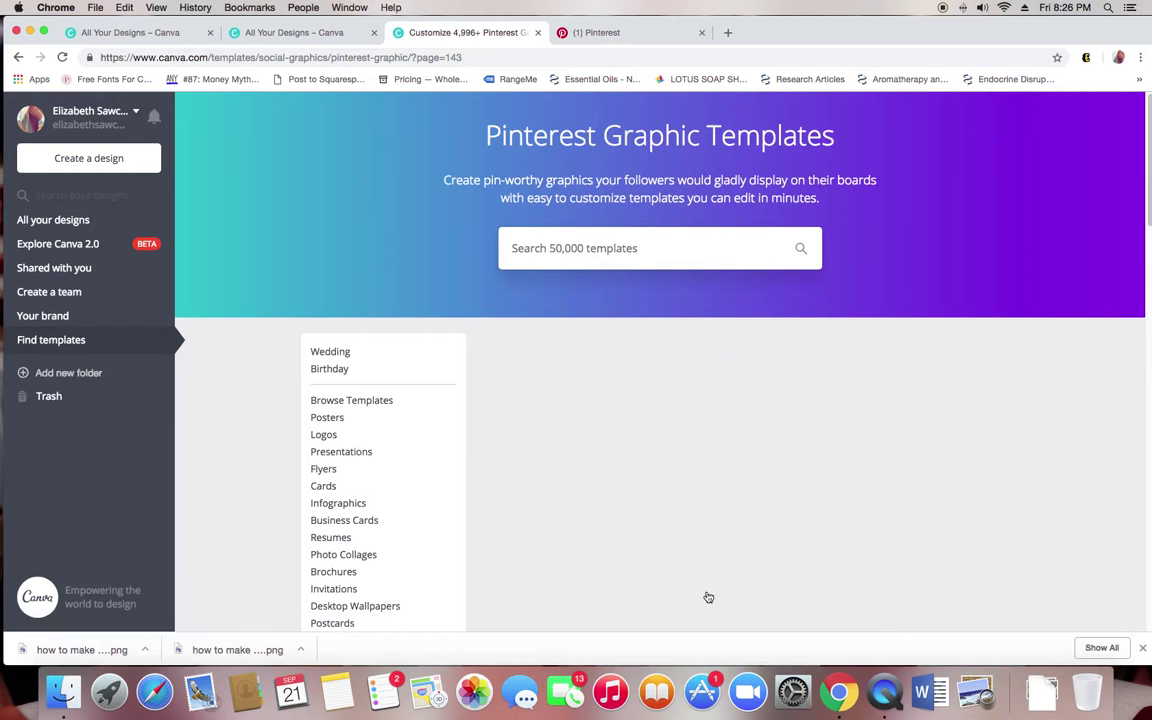
pyautogui.scroll(-8, 708, 596)
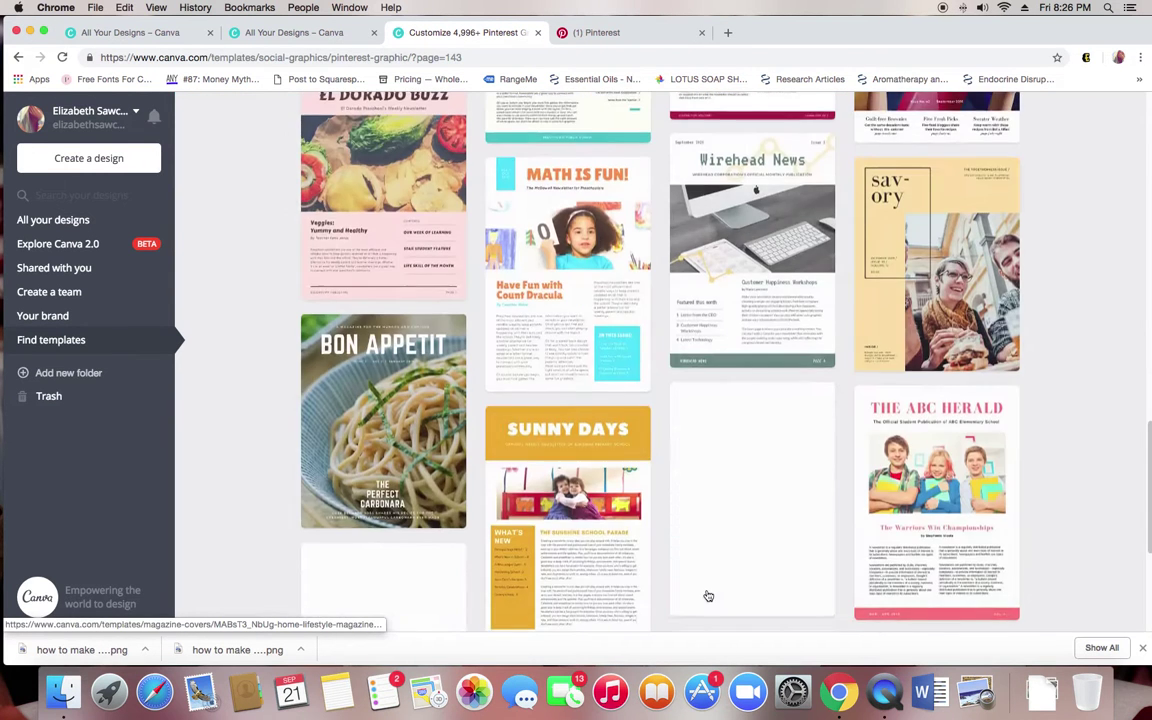
pyautogui.scroll(-5, 708, 596)
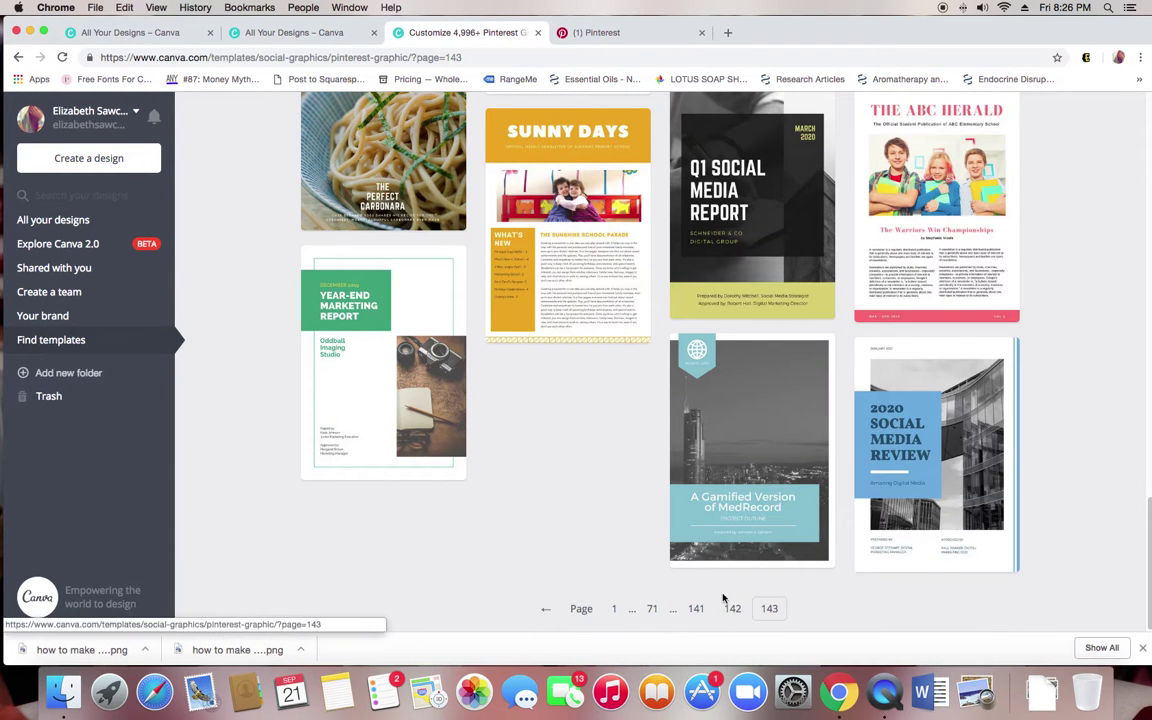
pyautogui.scroll(10, 725, 600)
pyautogui.scroll(8, 708, 594)
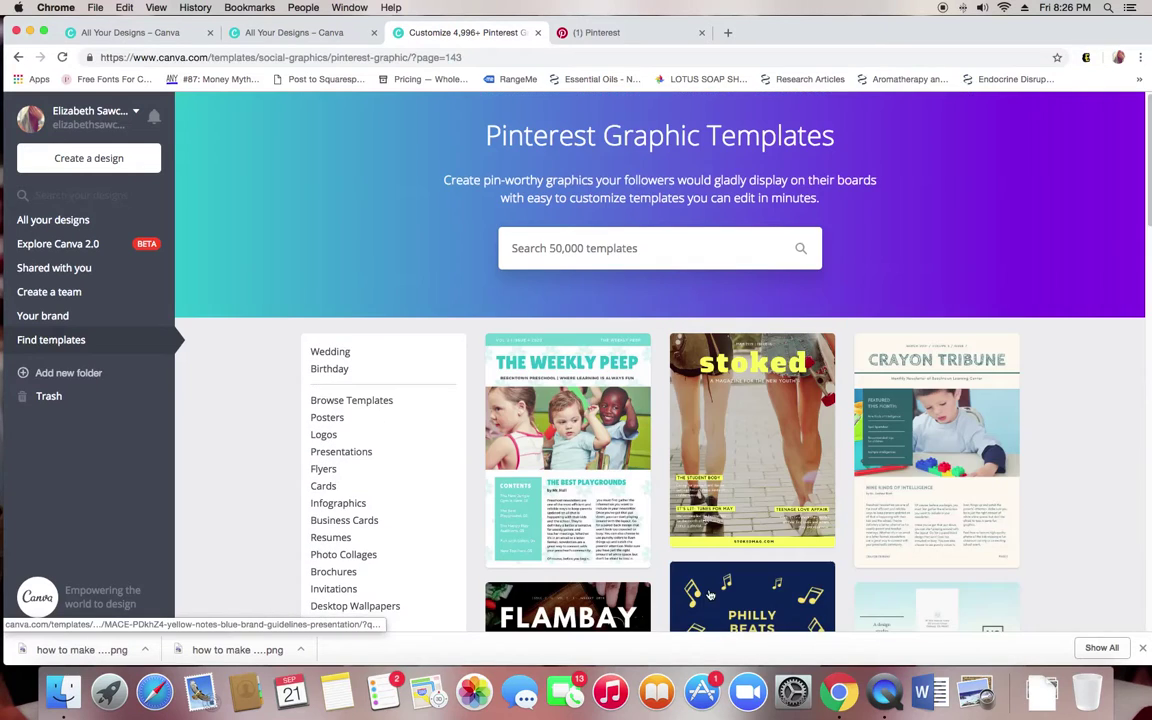
pyautogui.scroll(-4, 708, 594)
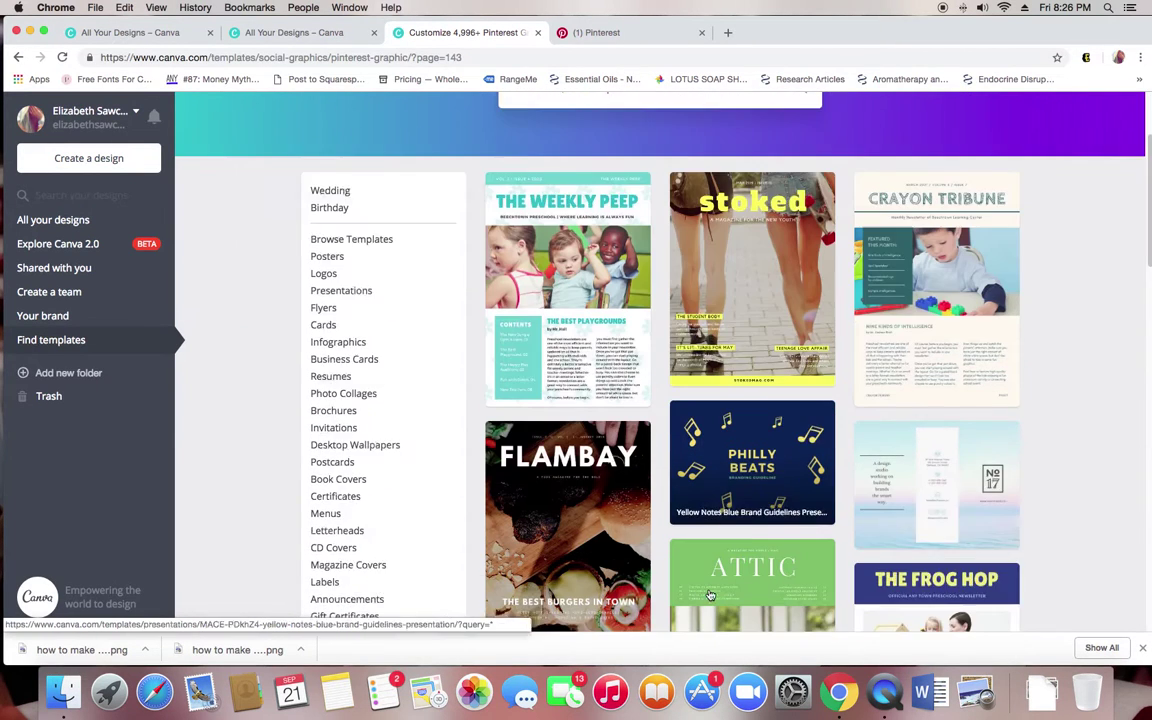
pyautogui.scroll(-1, 708, 594)
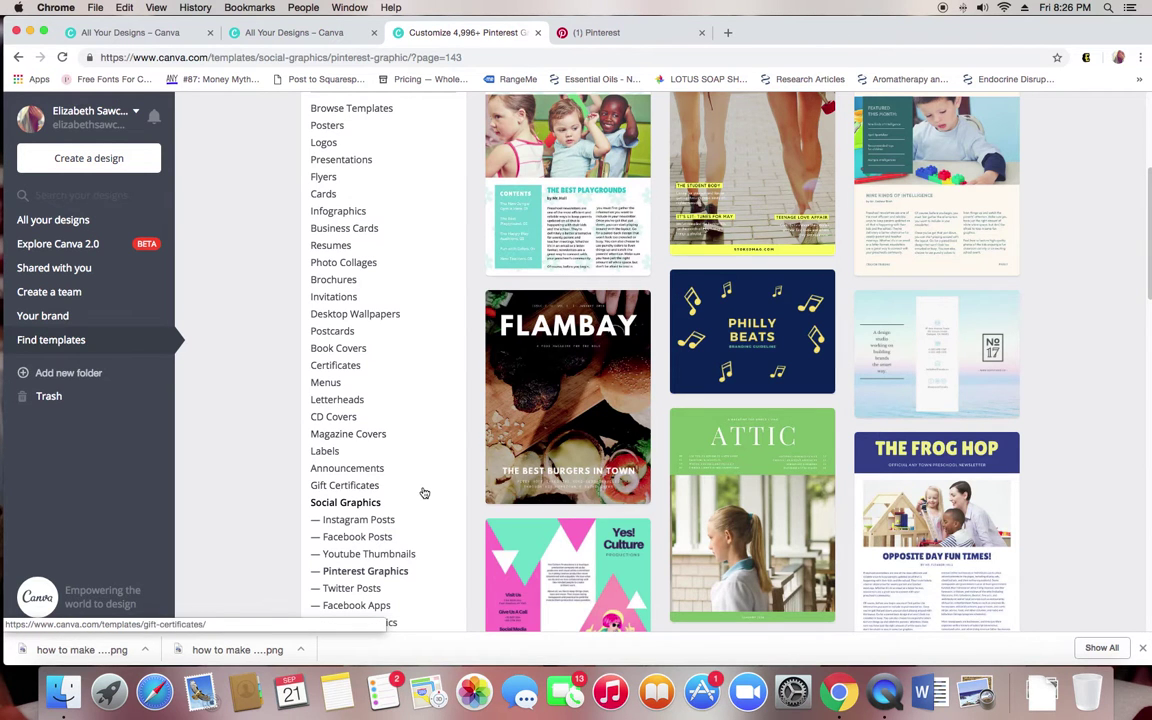
pyautogui.scroll(5, 422, 491)
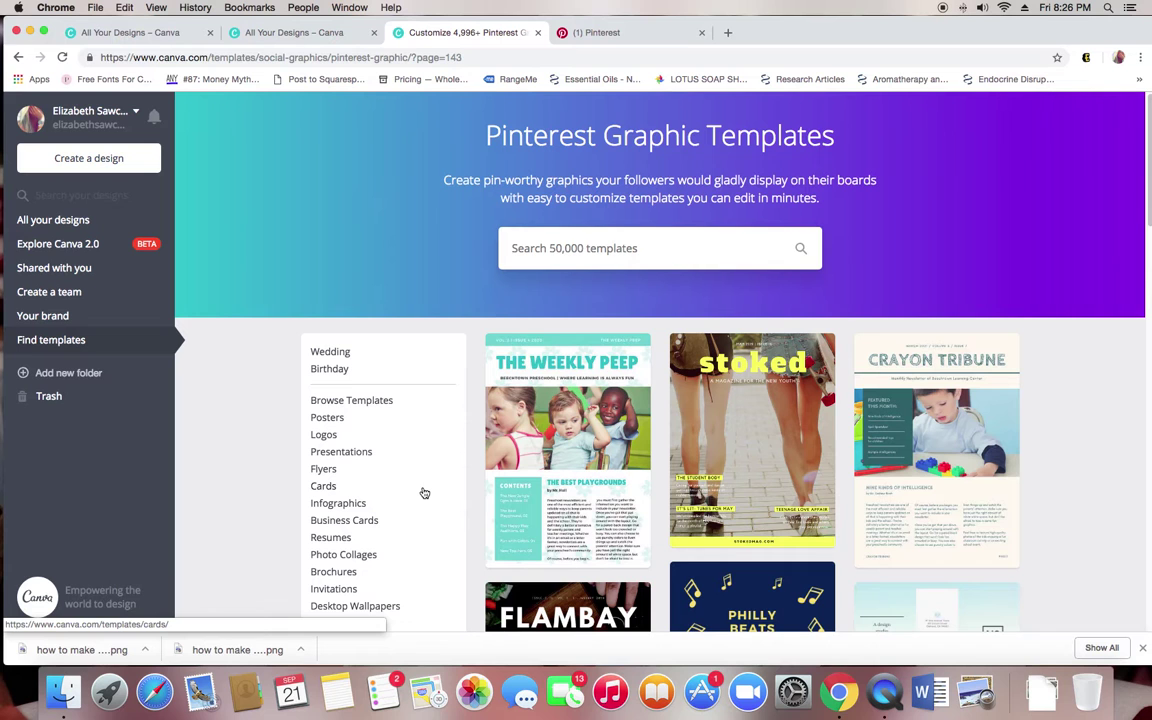